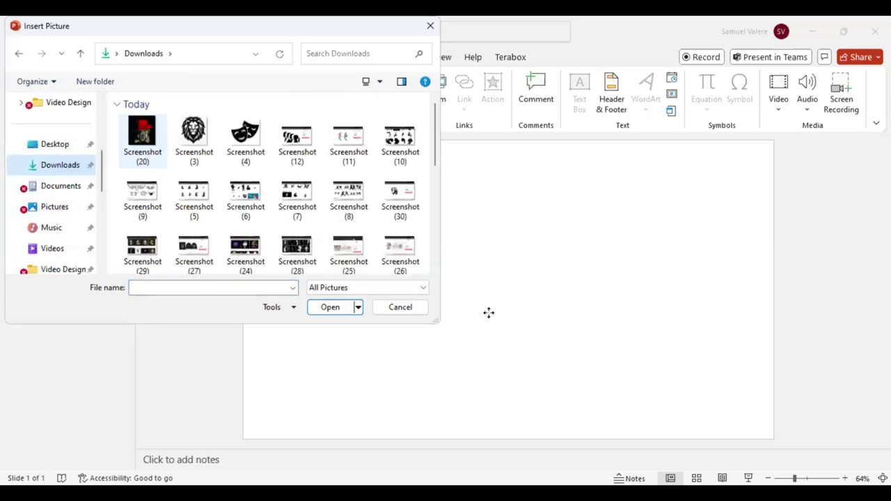
# Step: Insert Screenshot (20) from Downloads onto the blank slide as the tracing reference
pyautogui.press('Return')
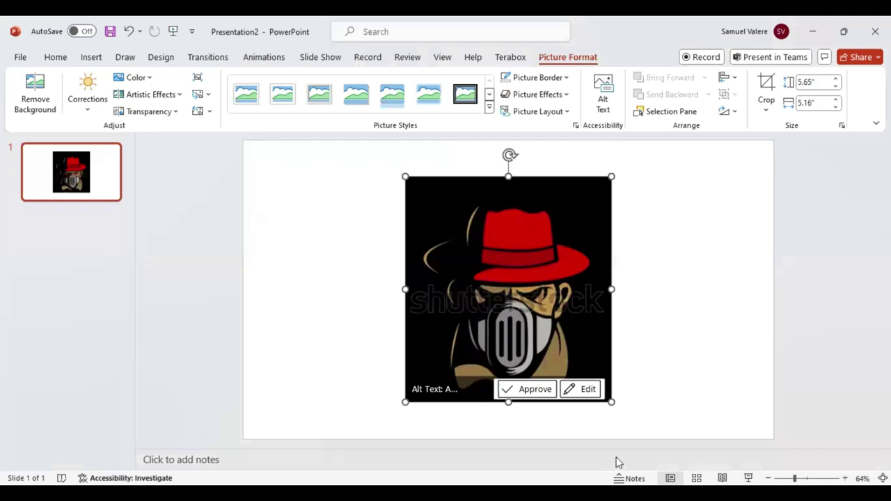
# Step: Set the reference picture's transparency to 67% in Format Picture
pyautogui.hotkey('shift', 'F10')
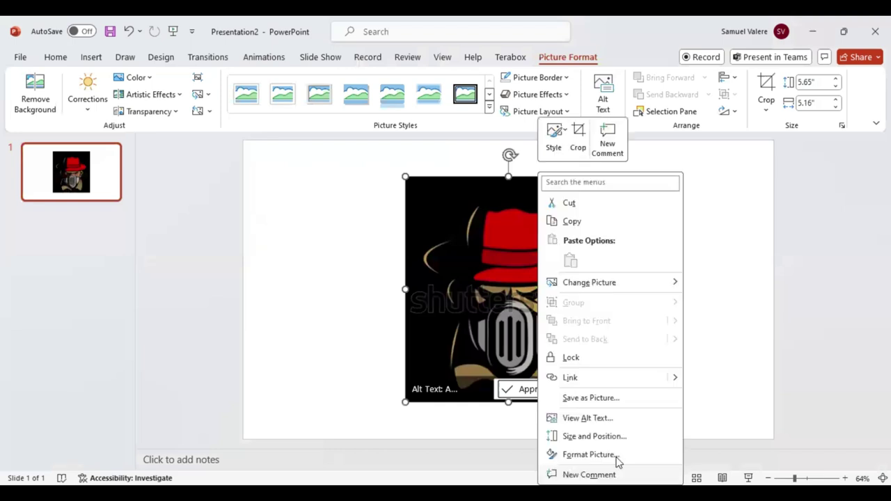
pyautogui.press('o')
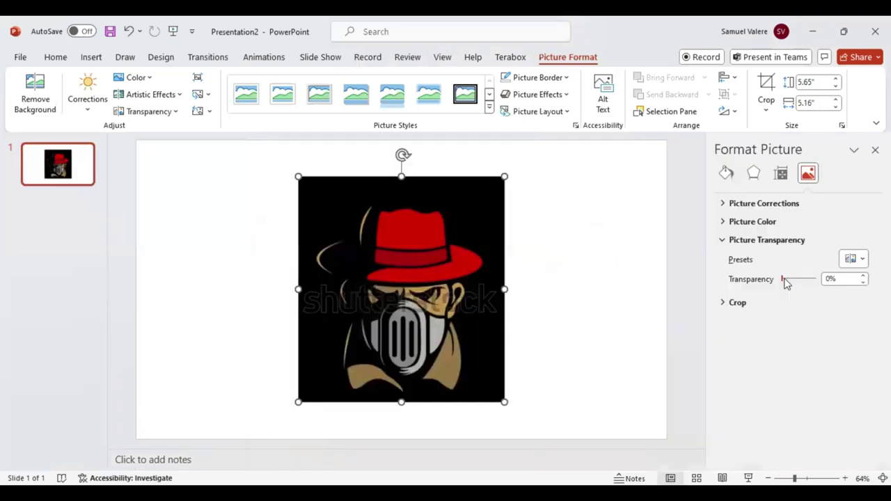
pyautogui.moveTo(789, 278); pyautogui.dragTo(806, 277)
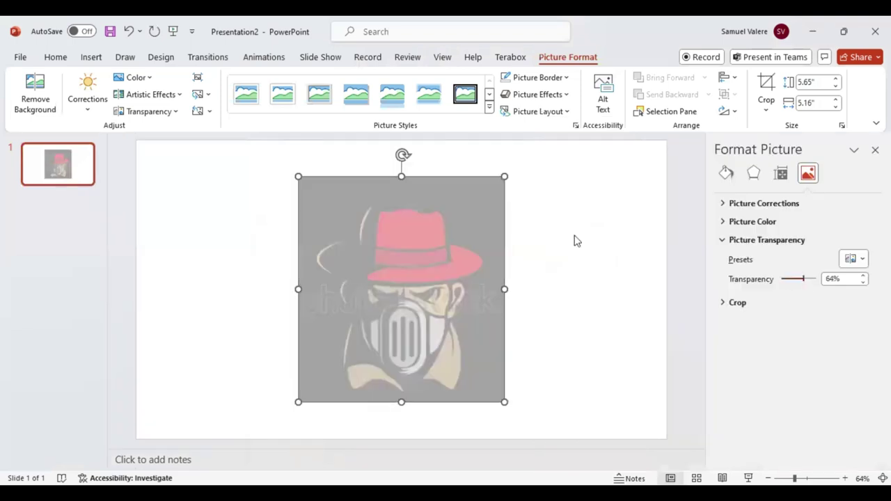
pyautogui.click(806, 279)
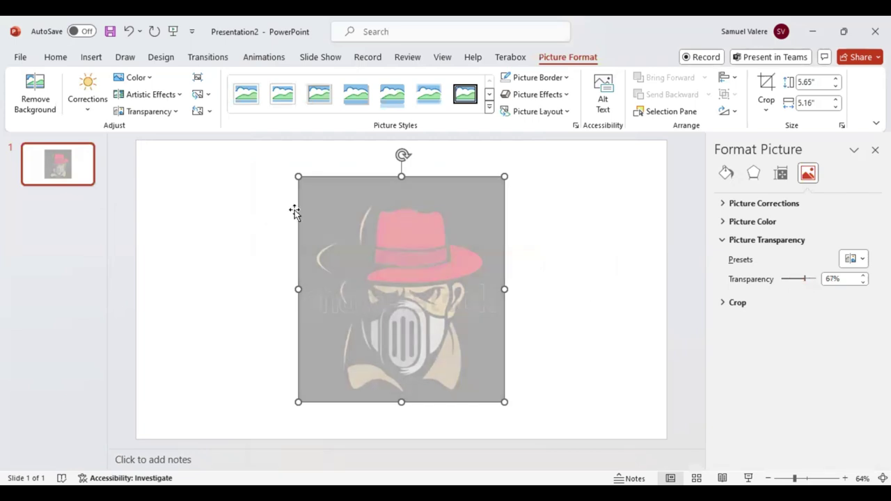
pyautogui.hotkey('alt', 'n')
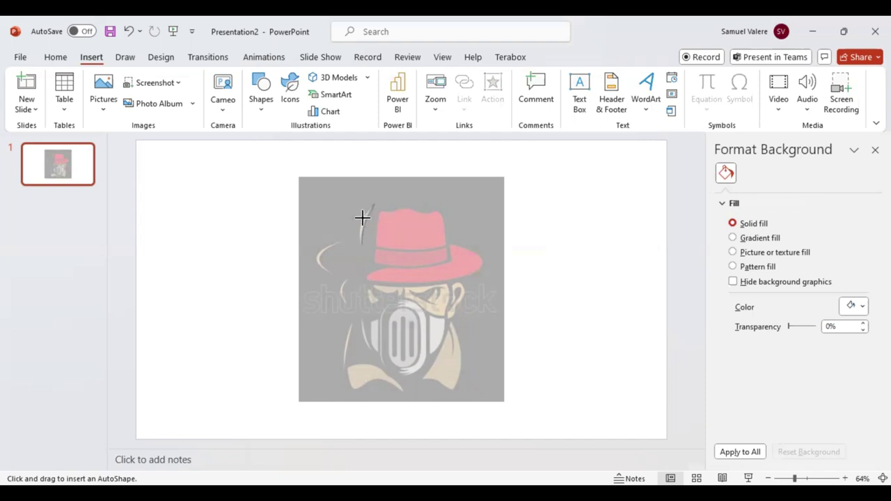
# Step: Draw two arcs along the hat's left edge and the head's left outline
pyautogui.moveTo(361, 219); pyautogui.dragTo(360, 245)
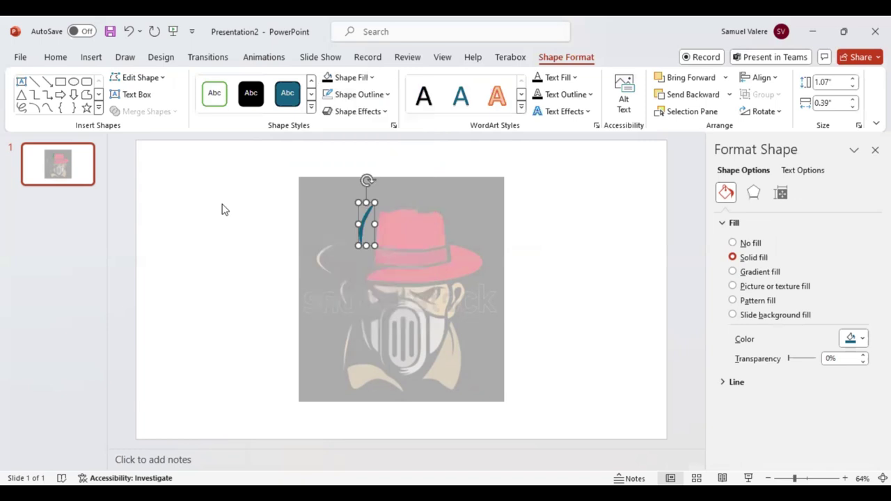
pyautogui.click(46, 108)
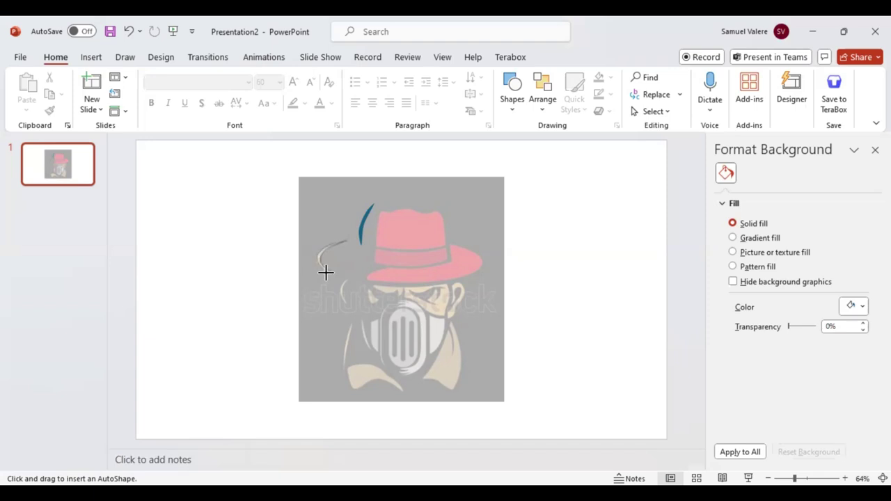
pyautogui.moveTo(326, 273); pyautogui.dragTo(317, 239)
pyautogui.press('Escape')
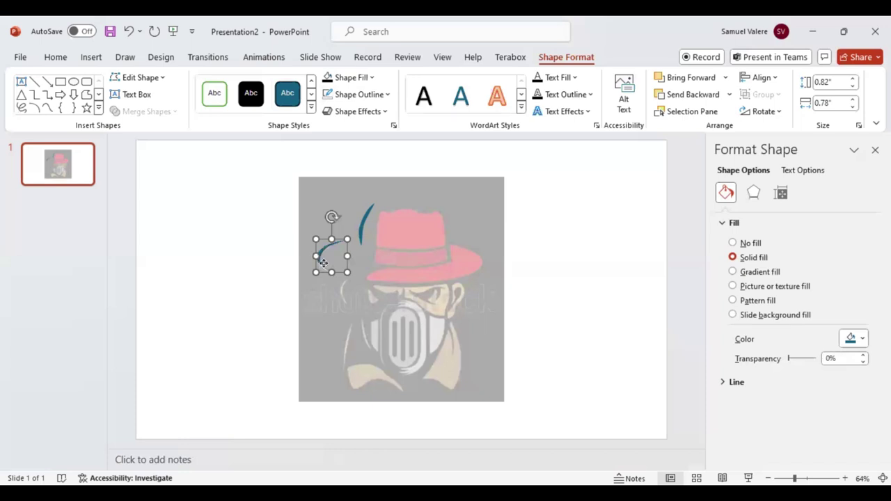
# Step: Reshape the second arc with Edit Points, then undo the bend change
pyautogui.rightClick(318, 259)
pyautogui.press('e')
pyautogui.moveTo(323, 263); pyautogui.dragTo(322, 264)
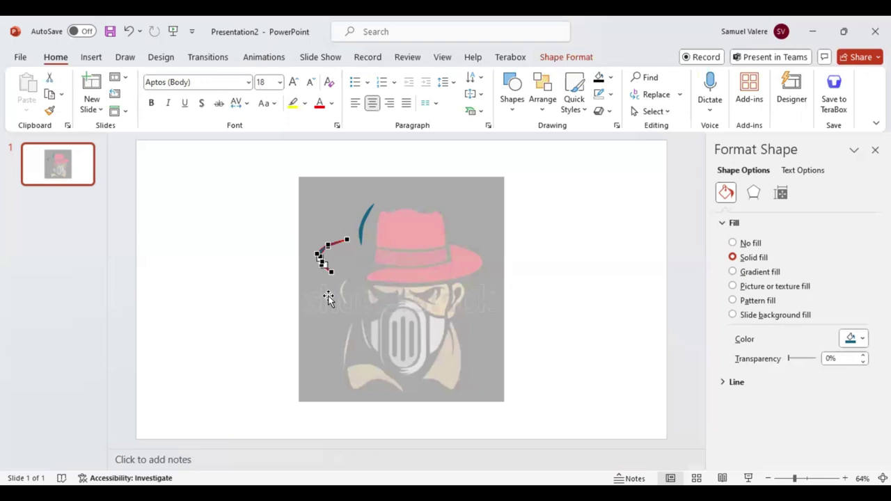
pyautogui.hotkey('ctrl', 'z')
pyautogui.click(327, 217)
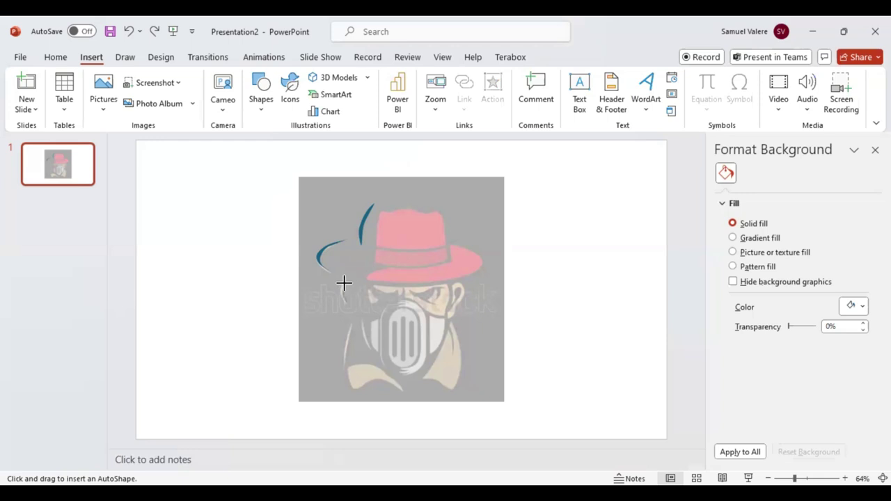
# Step: Draw three more arcs: beside the face, down its left side, and beside the mask
pyautogui.moveTo(348, 277); pyautogui.dragTo(342, 302)
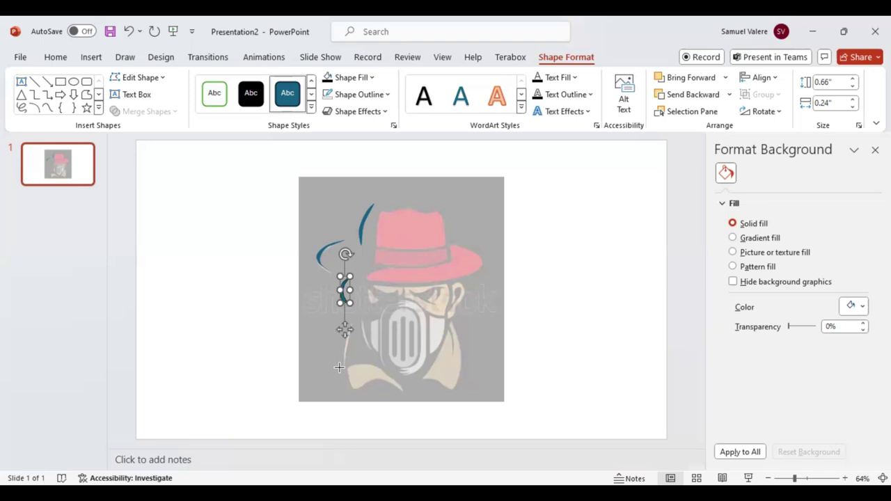
pyautogui.press('Escape')
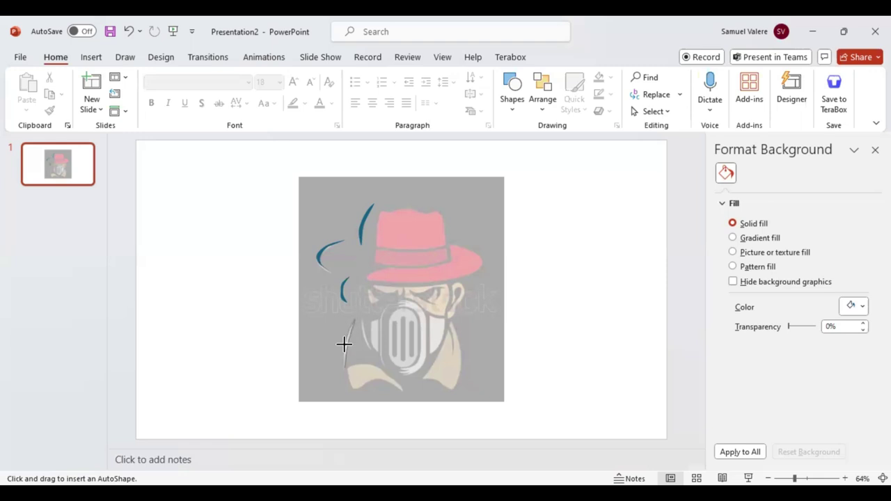
pyautogui.moveTo(348, 327); pyautogui.dragTo(345, 367)
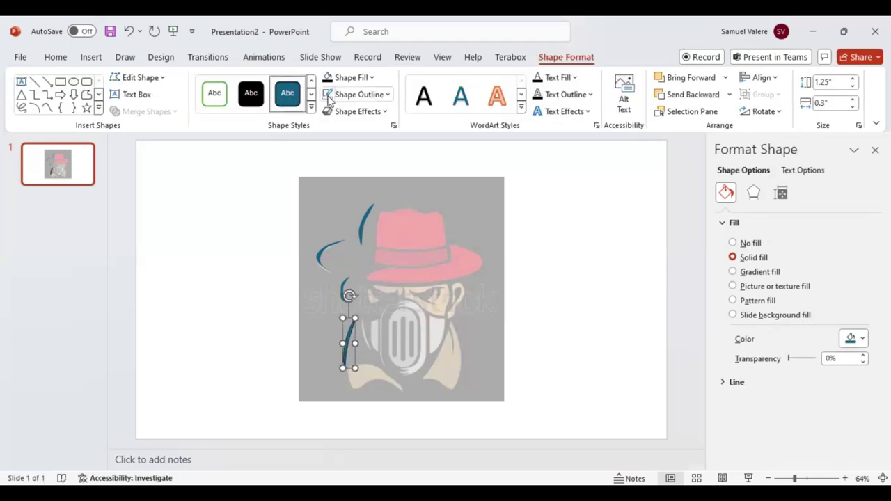
pyautogui.click(48, 109)
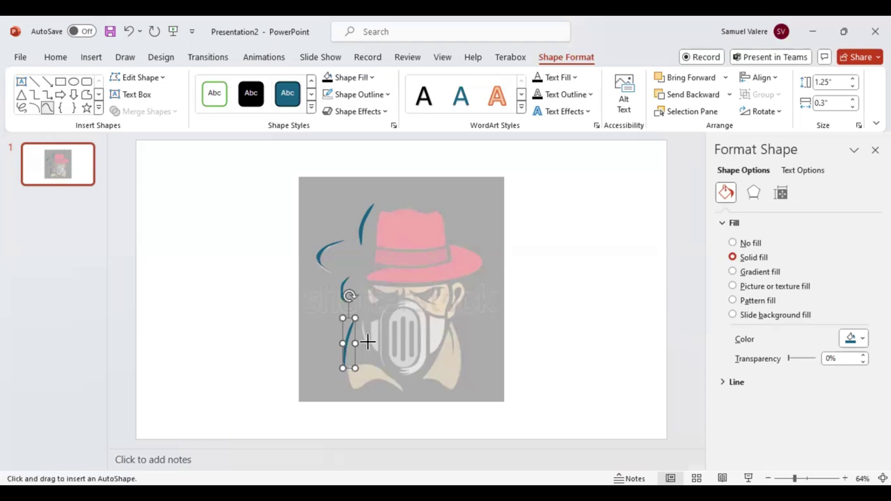
pyautogui.press('Escape')
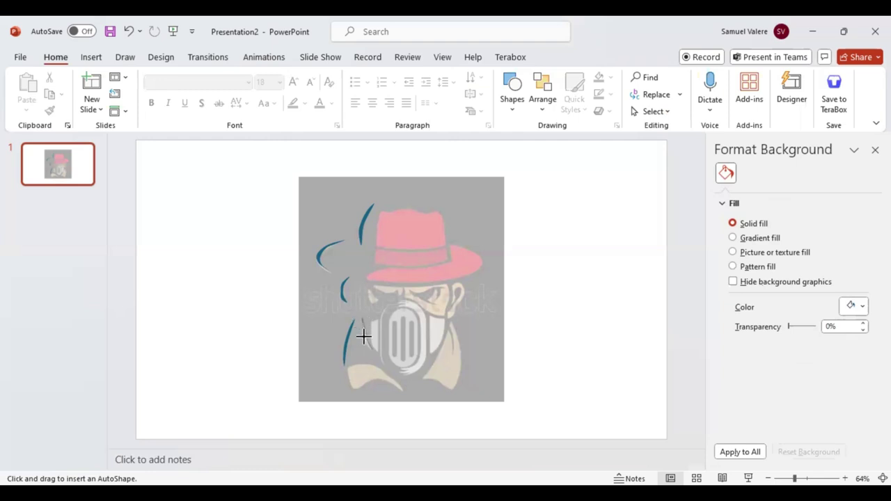
pyautogui.moveTo(364, 336); pyautogui.dragTo(374, 353)
pyautogui.moveTo(374, 353); pyautogui.dragTo(376, 353)
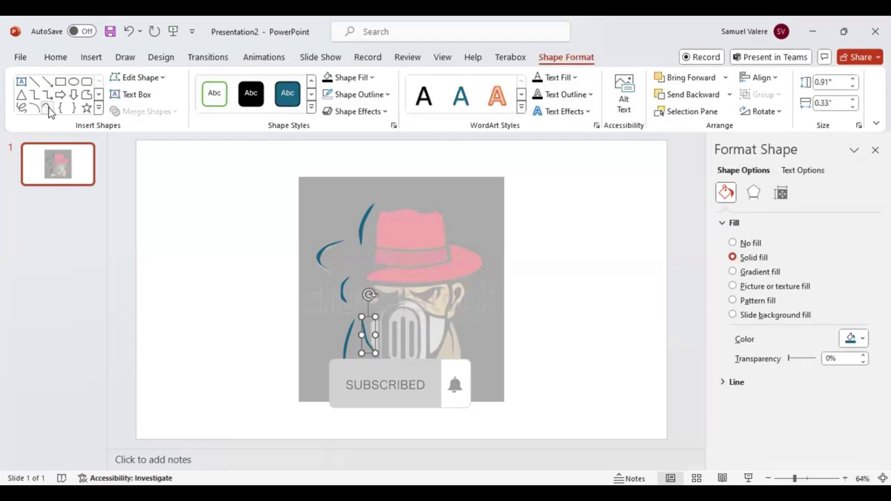
pyautogui.click(47, 109)
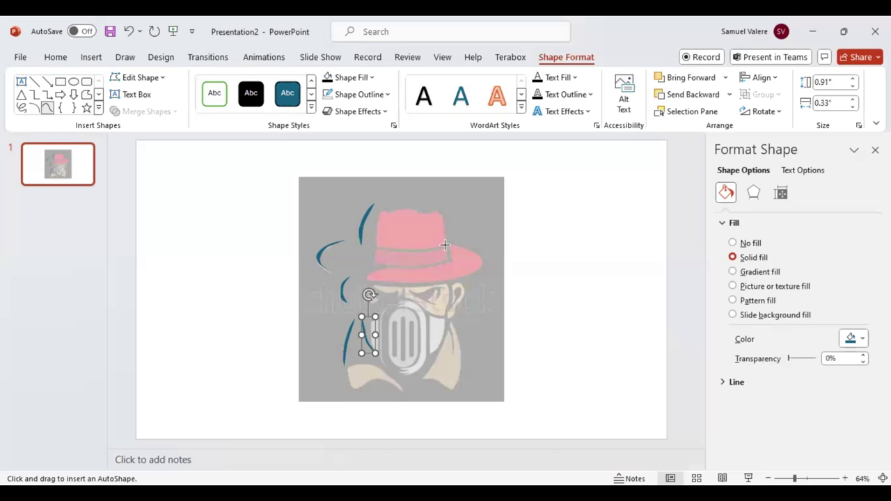
pyautogui.press('Escape')
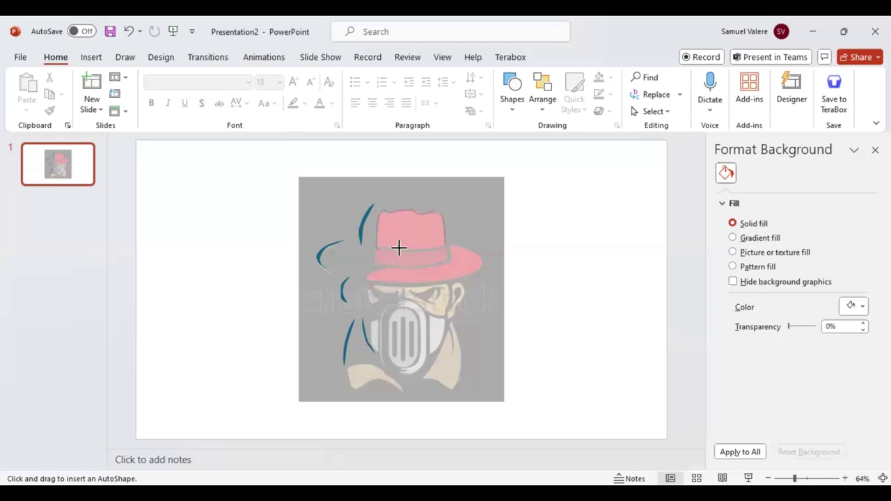
# Step: Trace the hat crown and hat band as freeform shapes, plus a small arc beside the face
pyautogui.click(443, 246)
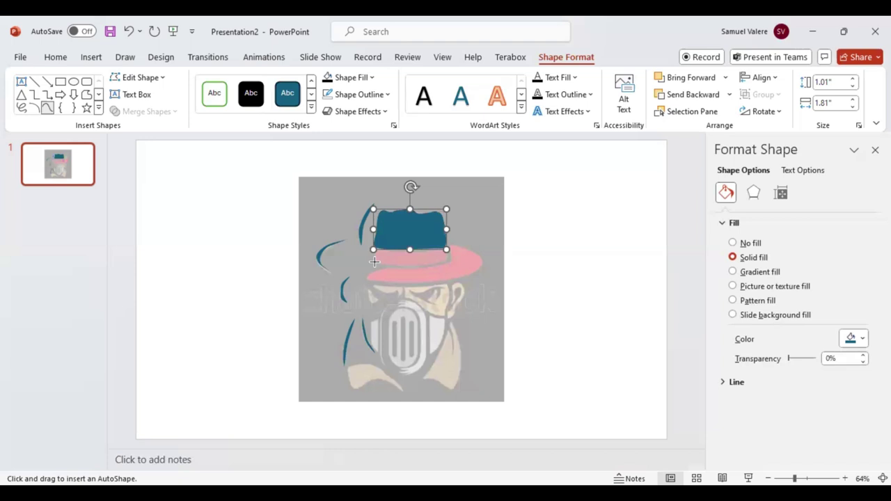
pyautogui.click(375, 262)
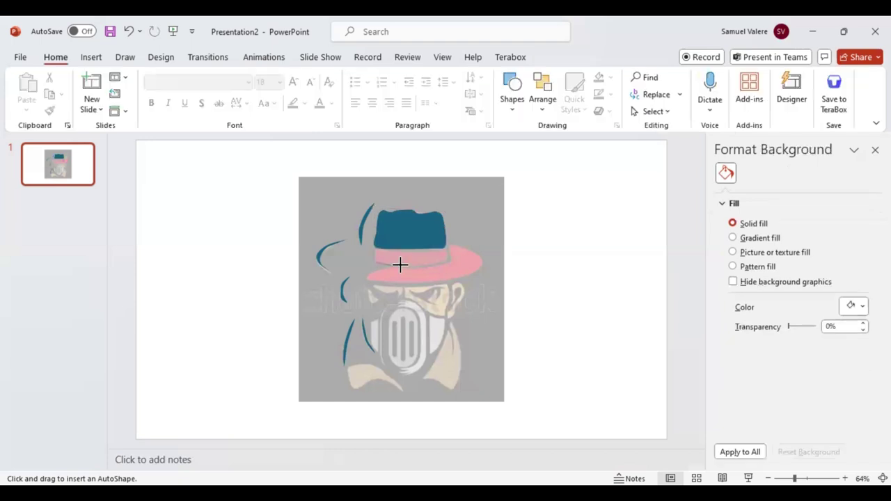
pyautogui.click(446, 249)
pyautogui.doubleClick(374, 259)
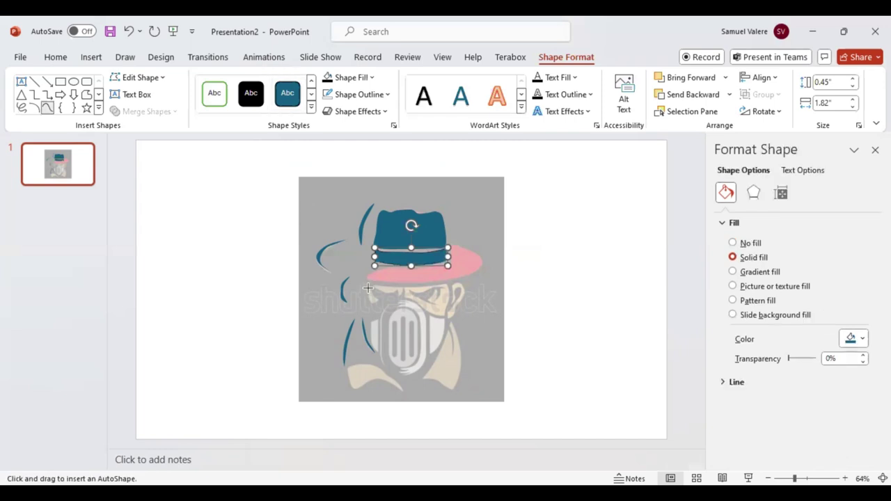
pyautogui.press('Escape')
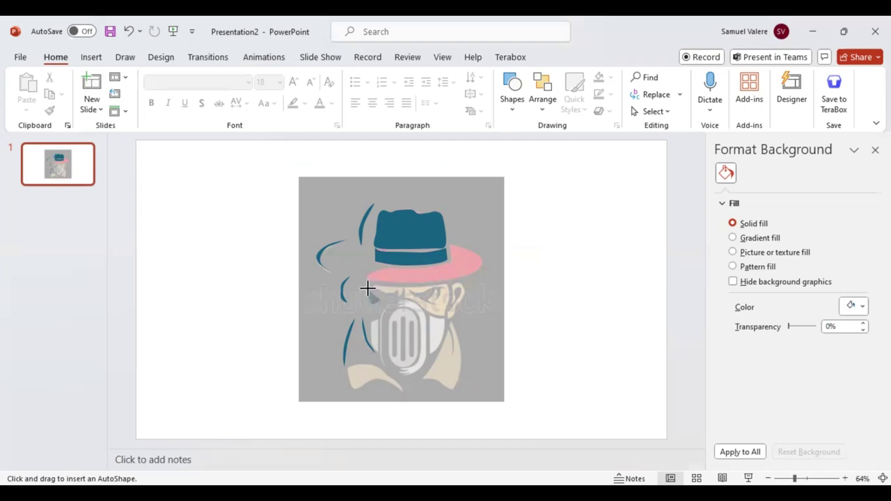
pyautogui.moveTo(368, 288); pyautogui.dragTo(379, 304)
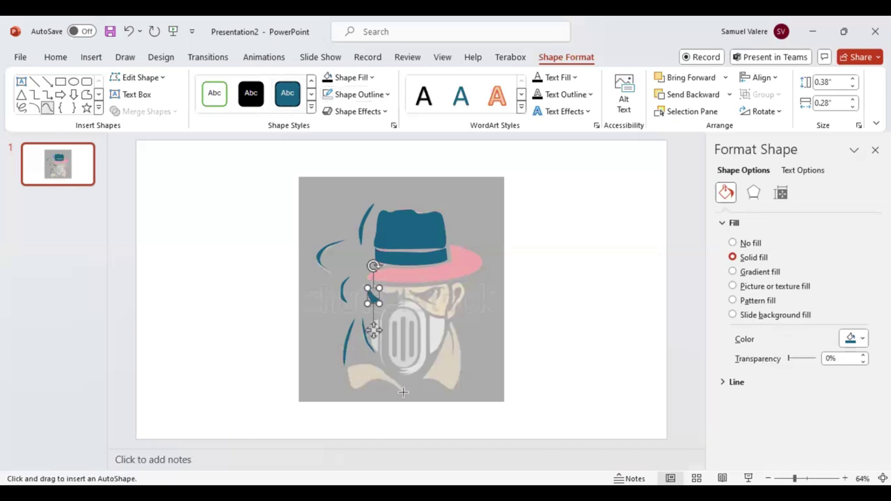
# Step: Delete the stray small arc and trace the bottom-left shoulder area
pyautogui.press('Delete')
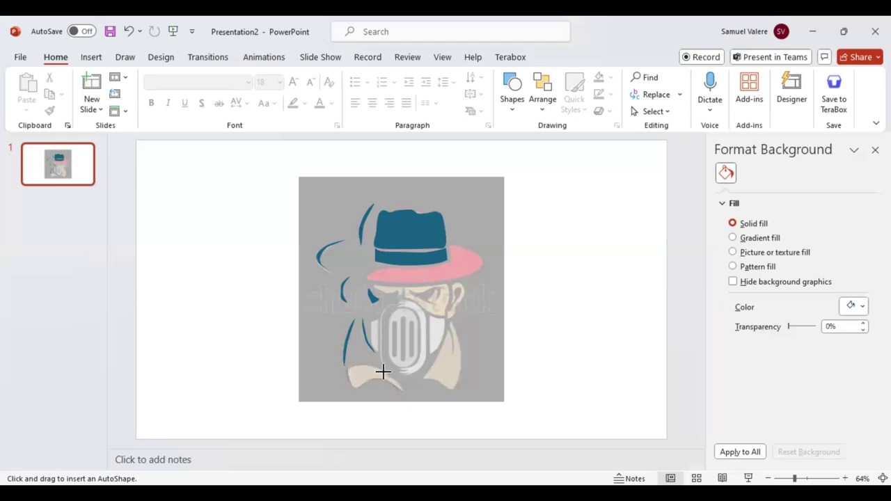
pyautogui.moveTo(394, 378); pyautogui.dragTo(404, 390)
pyautogui.click(376, 380)
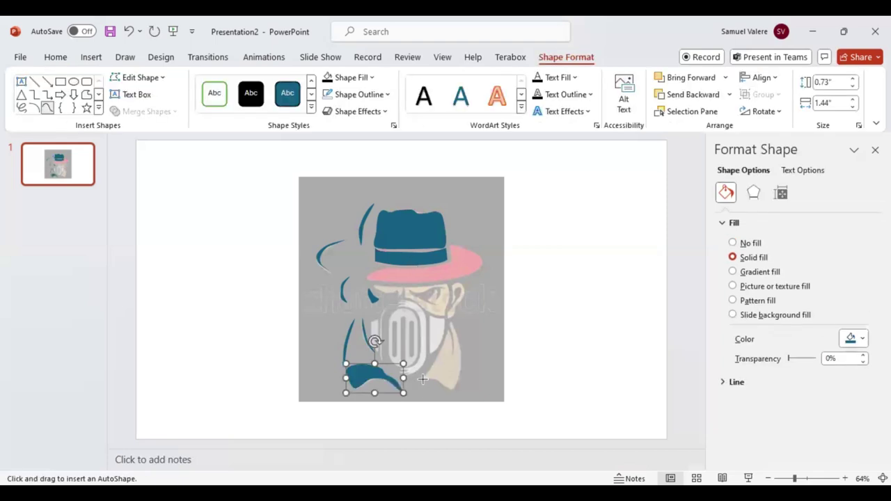
pyautogui.click(423, 379)
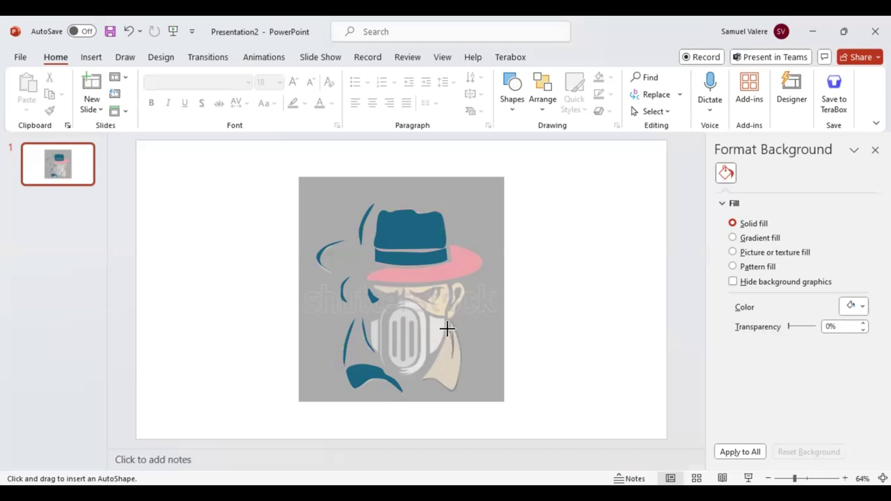
# Step: Trace the coat's lower-right part and draw a small shape below the hat brim
pyautogui.click(422, 378)
pyautogui.press('Escape')
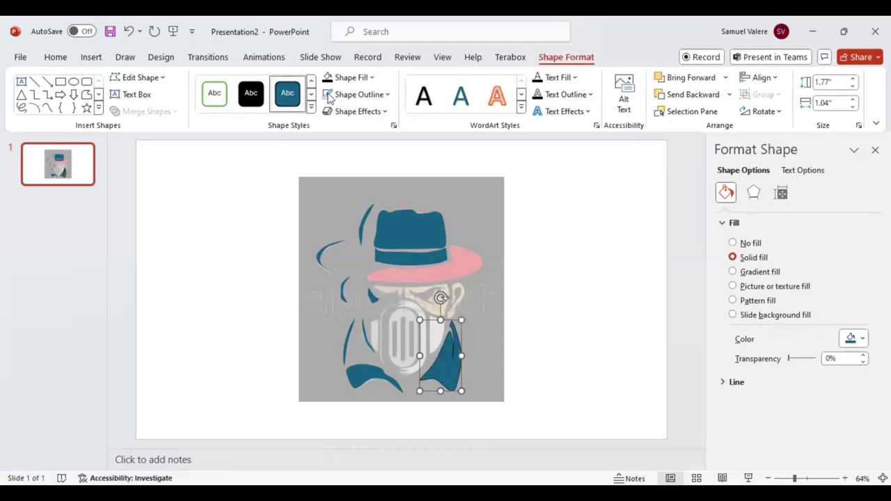
pyautogui.click(47, 108)
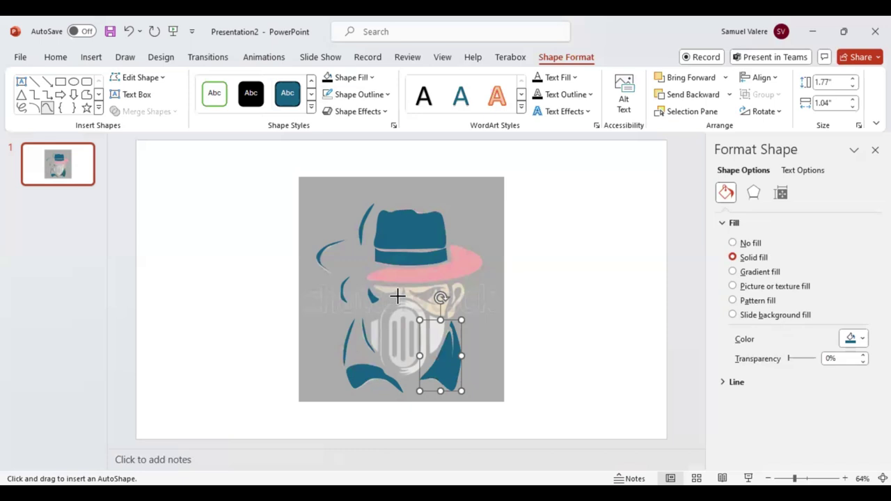
pyautogui.press('Delete')
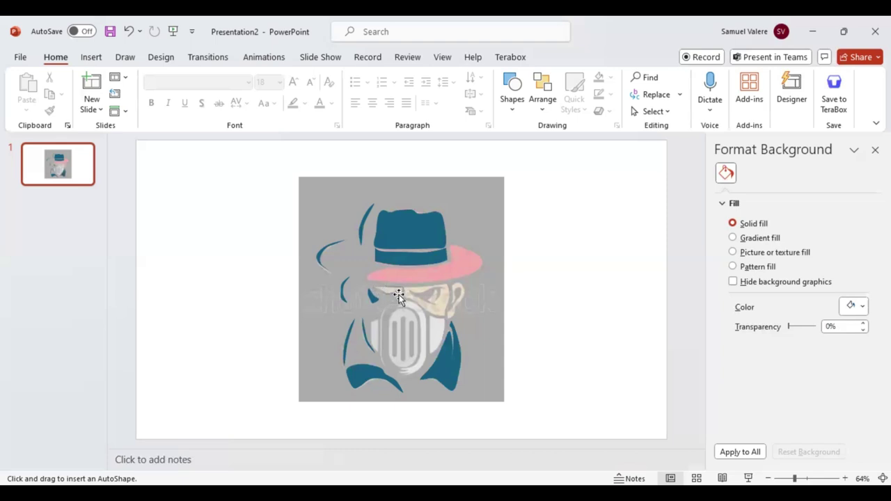
pyautogui.moveTo(403, 297); pyautogui.dragTo(372, 284)
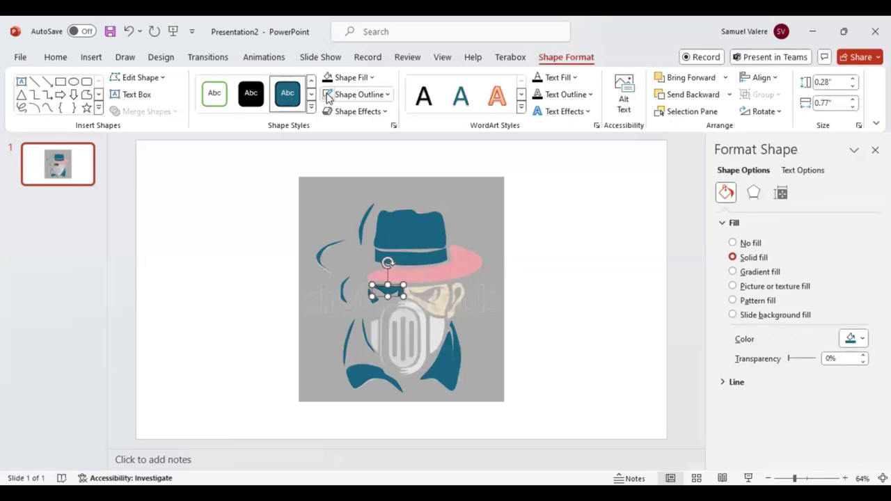
# Step: Draw strokes along the face's right side and the mask's left and right edges
pyautogui.click(48, 109)
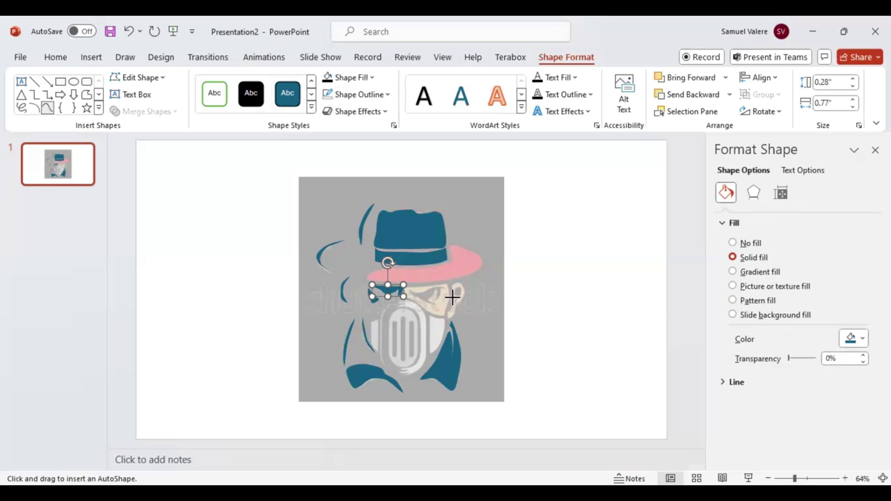
pyautogui.press('Delete')
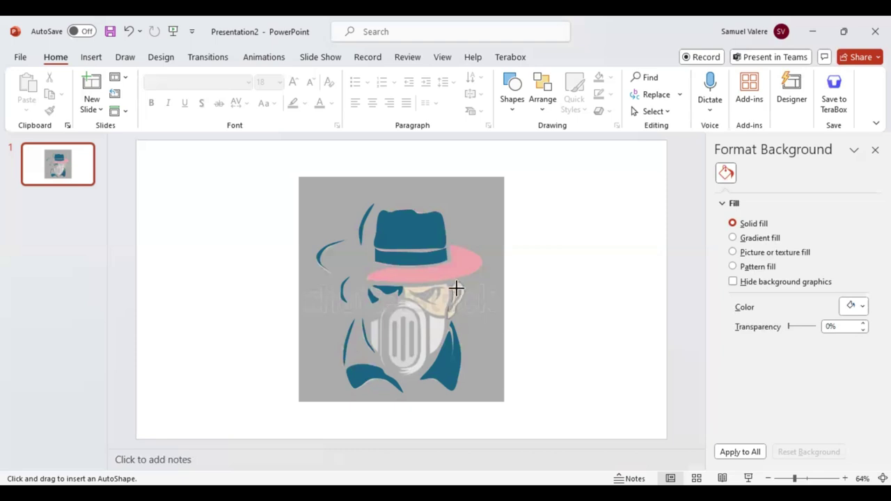
pyautogui.moveTo(454, 298); pyautogui.dragTo(458, 317)
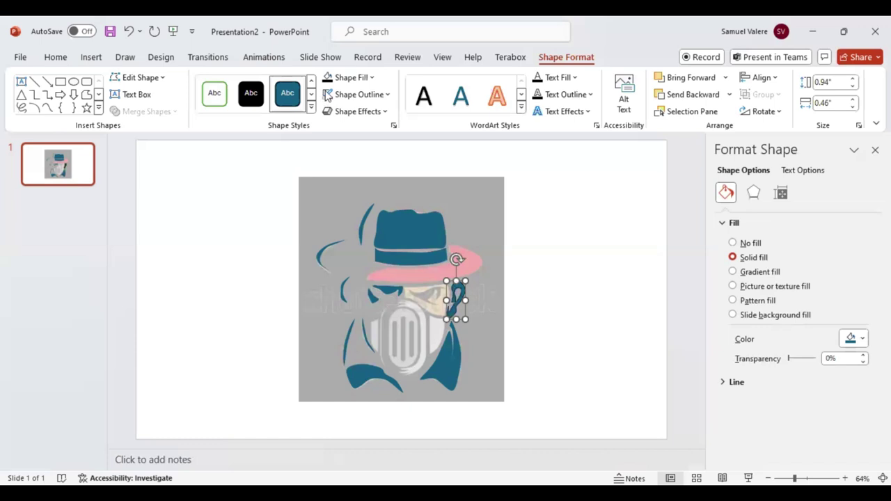
pyautogui.click(51, 110)
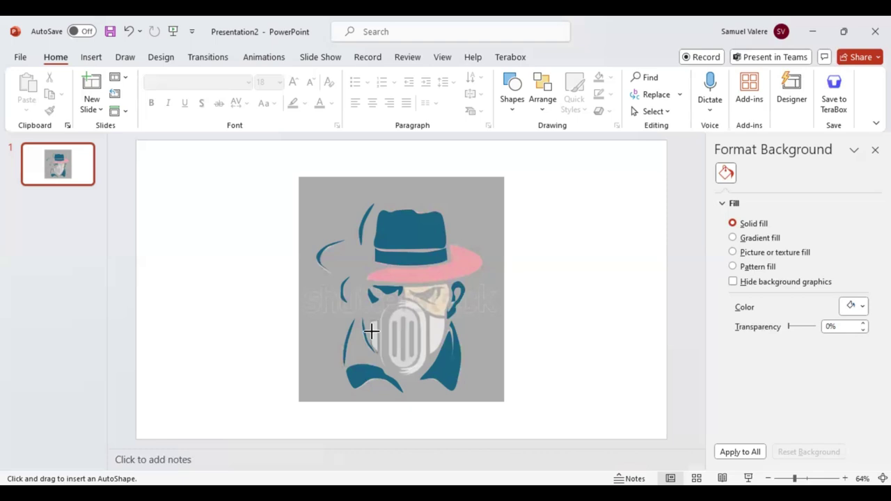
pyautogui.moveTo(370, 320); pyautogui.dragTo(379, 354)
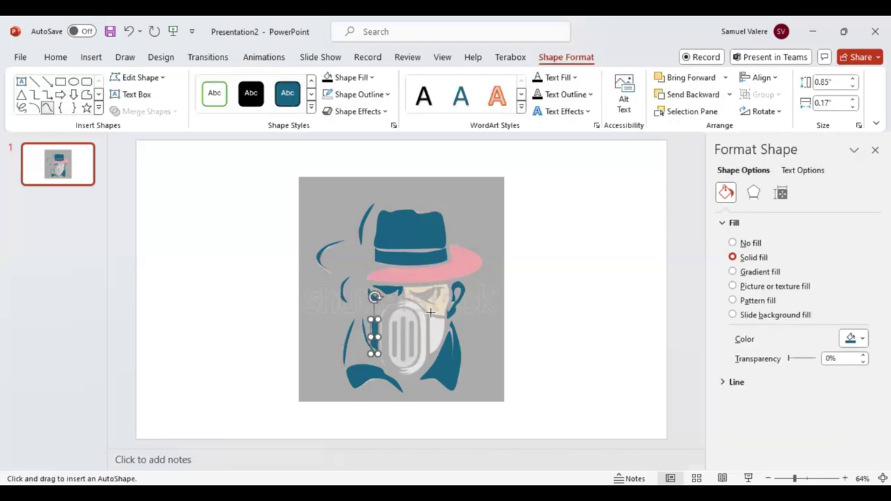
pyautogui.press('Escape')
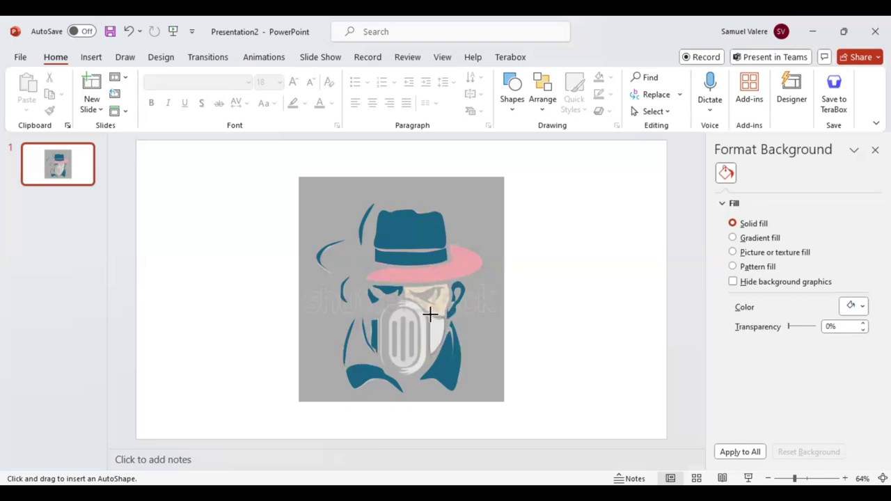
pyautogui.moveTo(428, 313); pyautogui.dragTo(445, 355)
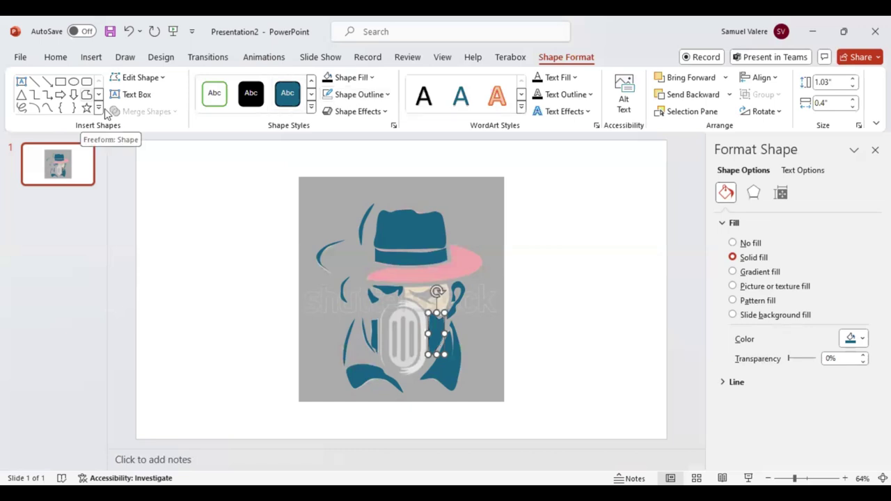
# Step: Draw curves along the mask's lower left and near the face
pyautogui.click(48, 108)
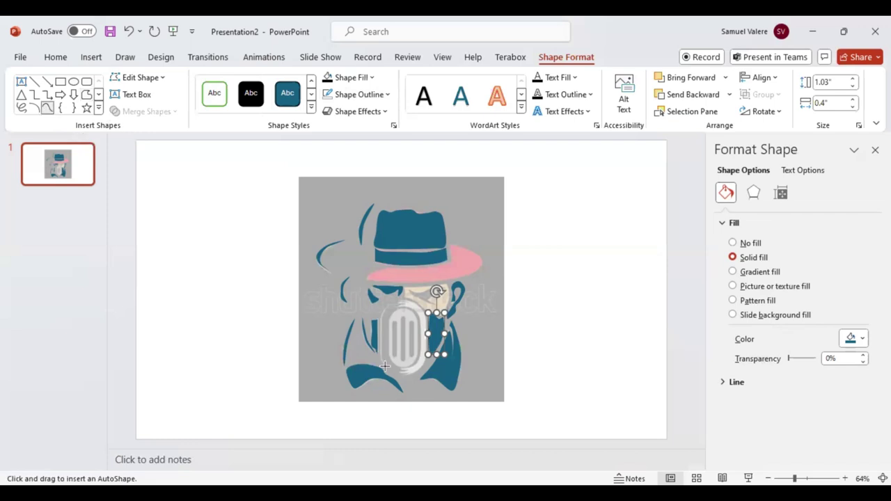
pyautogui.click(382, 340)
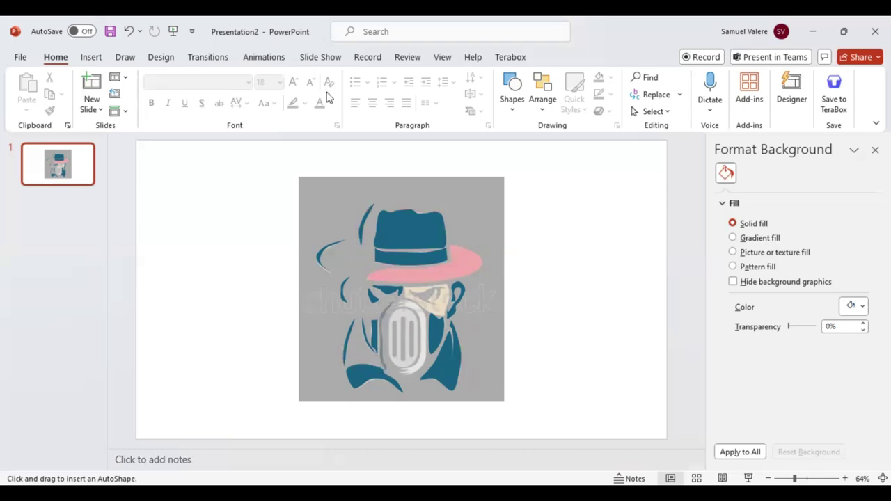
pyautogui.press('Escape')
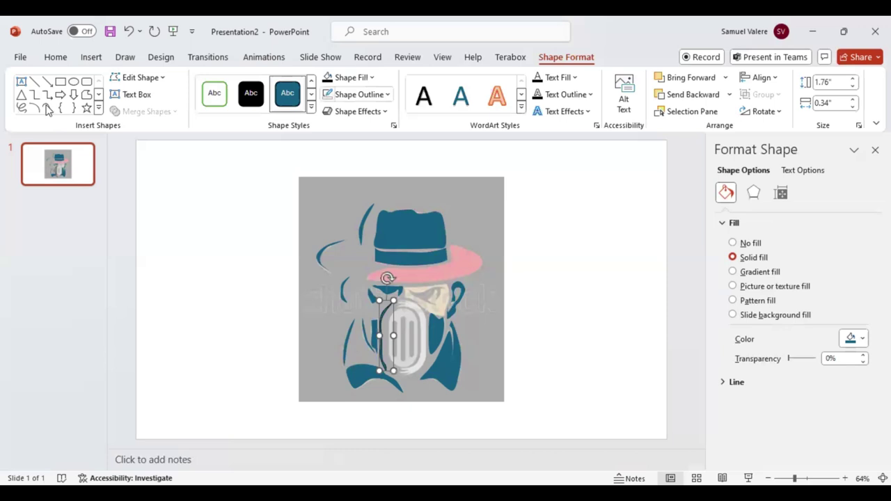
pyautogui.click(48, 108)
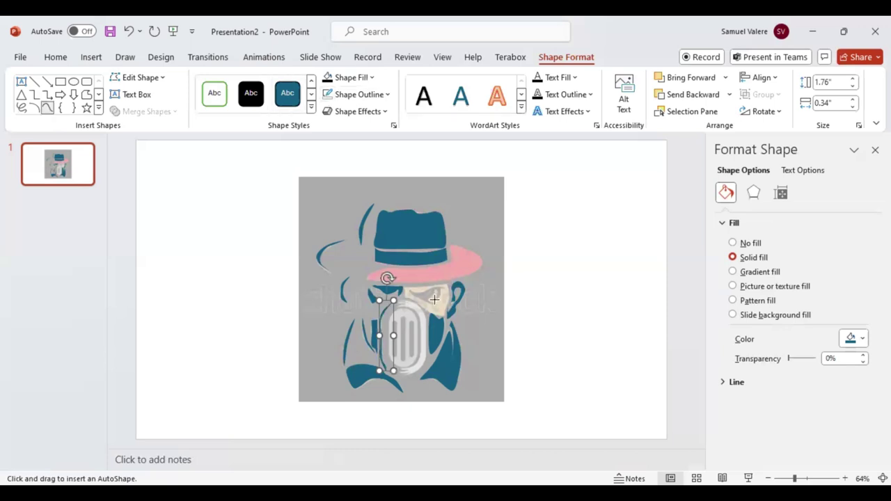
pyautogui.click(436, 296)
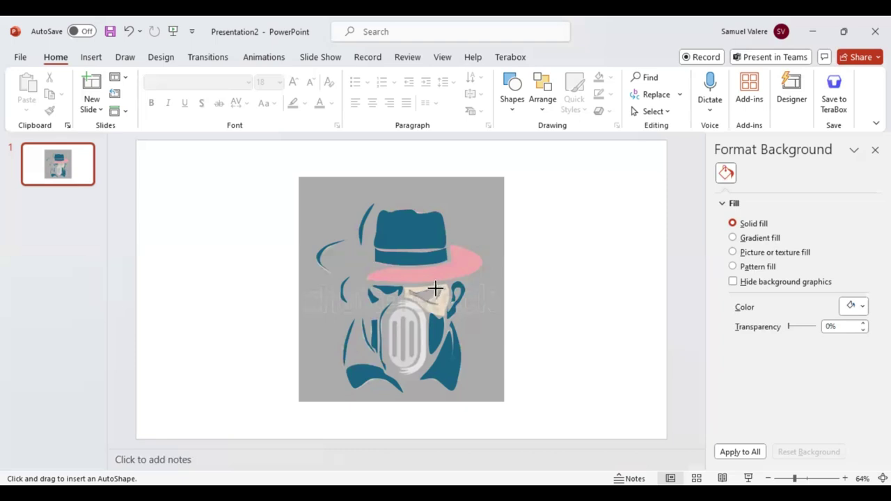
# Step: Draw a shape over the eyes and an outline around the mask, then fill the eye shape black
pyautogui.moveTo(408, 287); pyautogui.dragTo(445, 305)
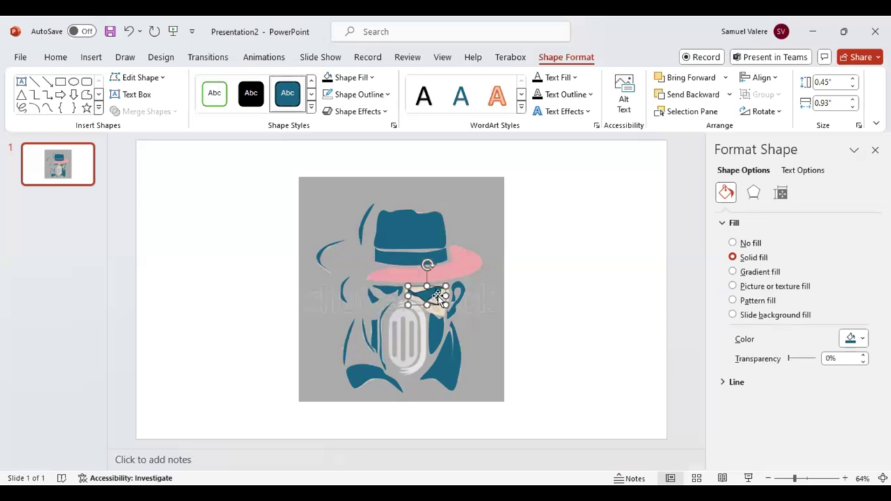
pyautogui.click(46, 108)
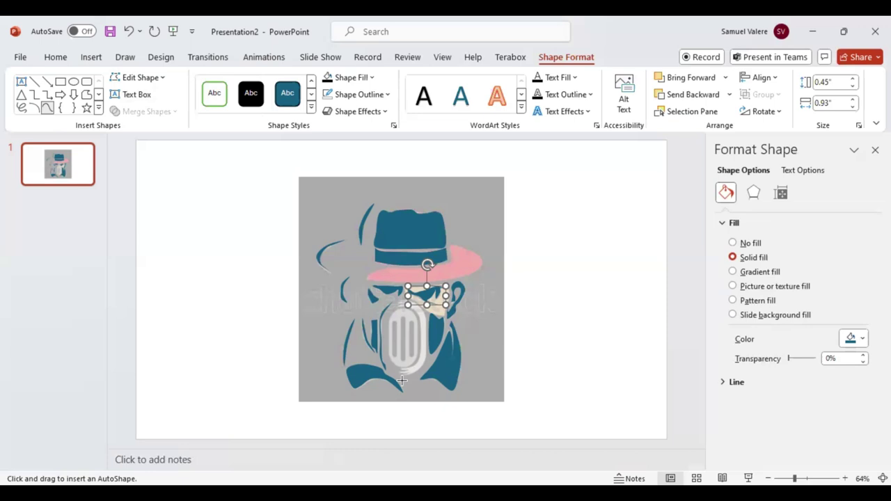
pyautogui.click(418, 369)
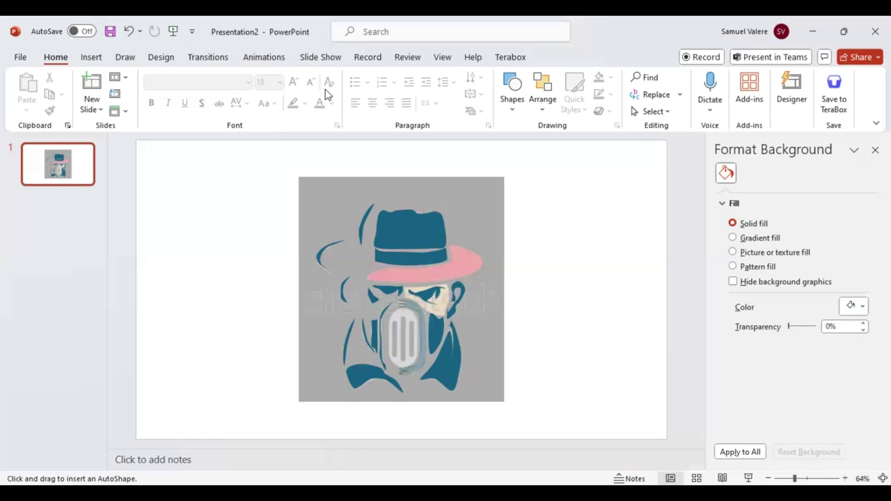
pyautogui.moveTo(397, 375); pyautogui.dragTo(426, 298)
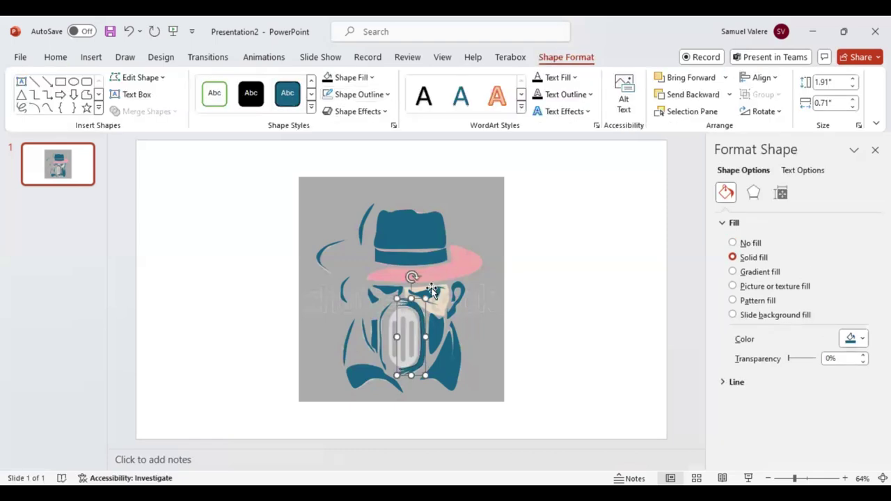
pyautogui.click(432, 292)
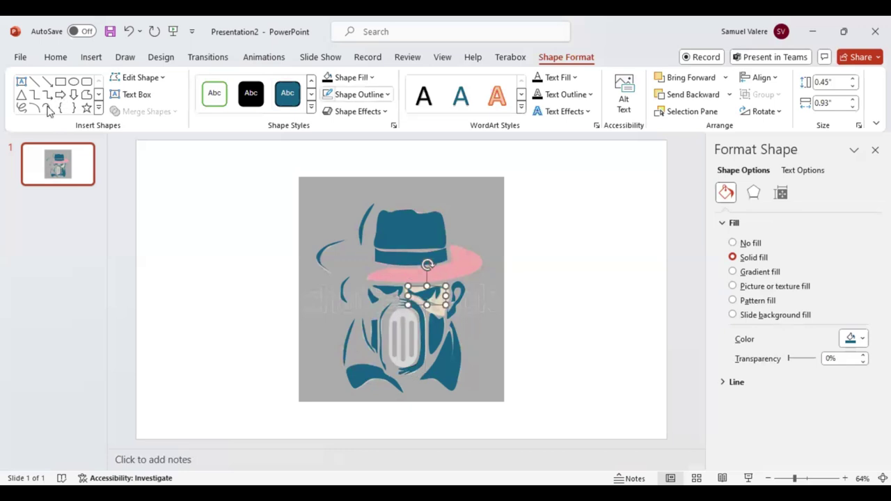
pyautogui.click(49, 109)
# Step: Draw a freeform over the right face and a 0.85" by 0.2" rounded-rectangle bar on the mask grille
pyautogui.press('Escape')
pyautogui.click(303, 206)
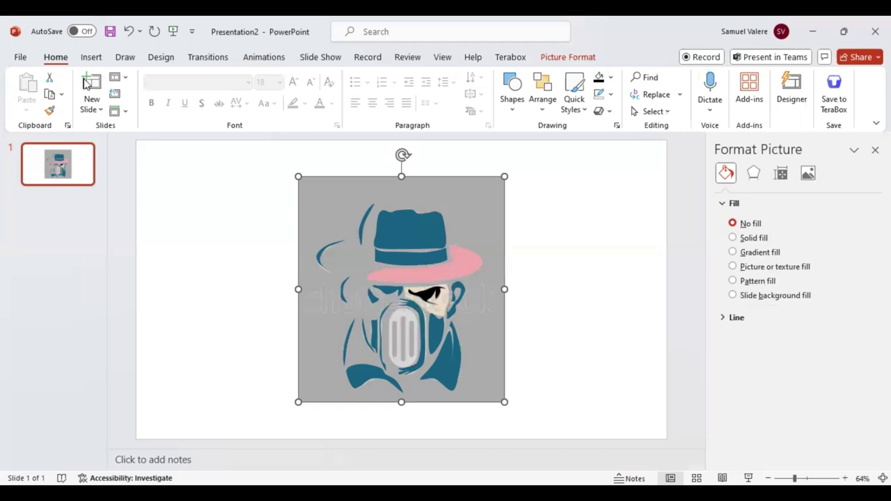
pyautogui.press('F4')
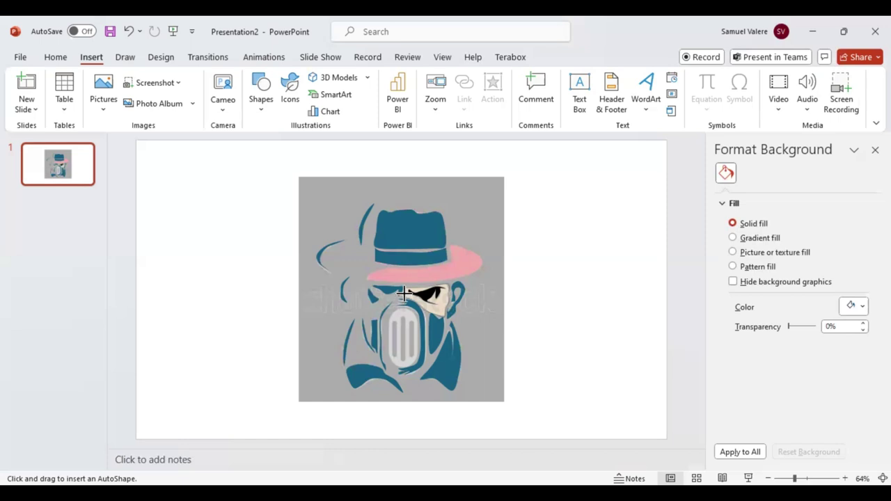
pyautogui.moveTo(403, 283); pyautogui.dragTo(450, 318)
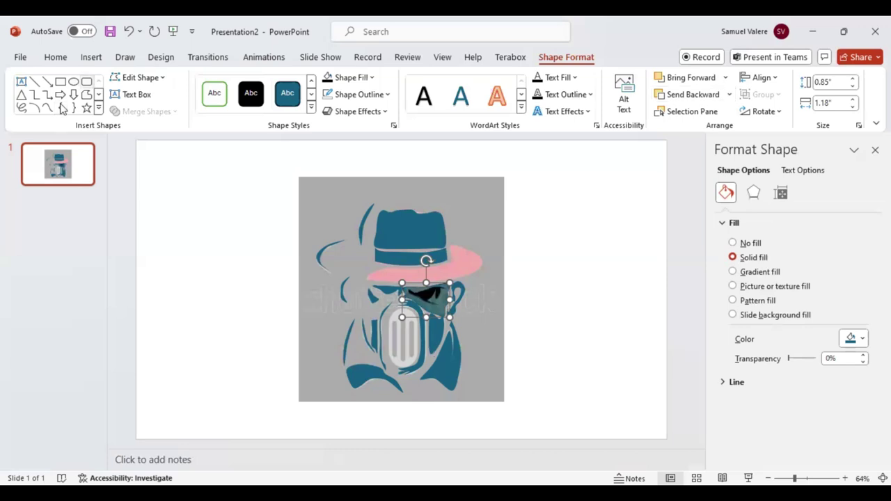
pyautogui.click(86, 81)
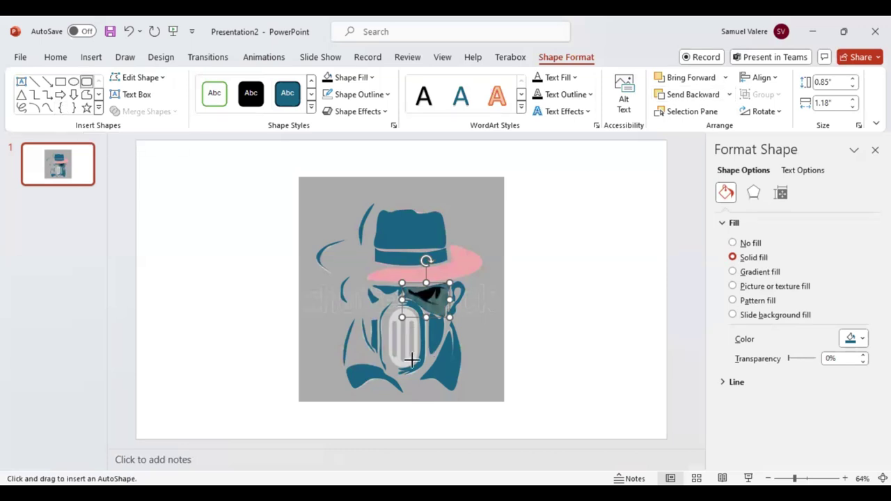
pyautogui.moveTo(412, 359)
pyautogui.mouseDown()
pyautogui.moveTo(409, 321)
pyautogui.moveTo(414, 356)
pyautogui.mouseUp()
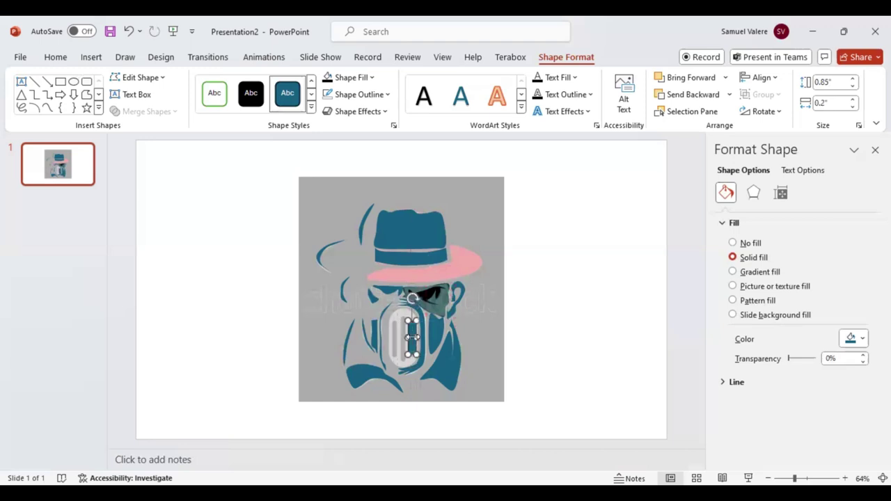
# Step: Redraw the thin bar on the mask grille and narrow it with its side handles
pyautogui.moveTo(414, 356); pyautogui.dragTo(410, 315)
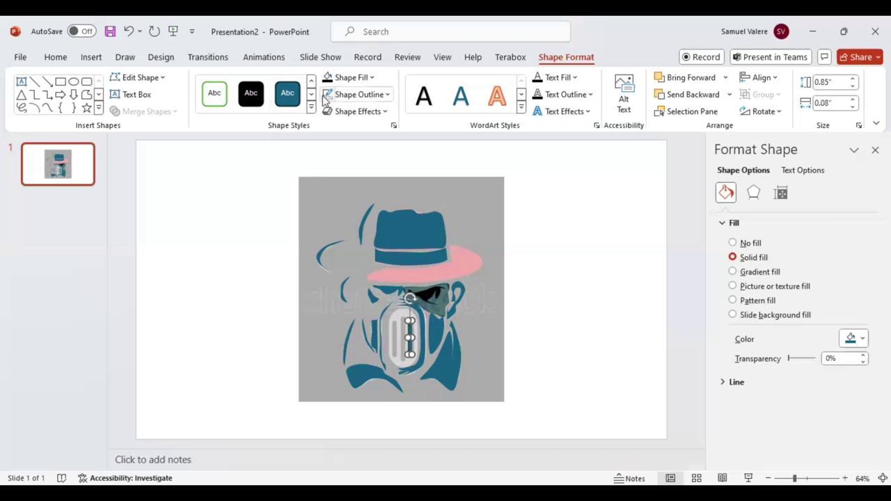
pyautogui.click(416, 342)
pyautogui.moveTo(411, 334); pyautogui.dragTo(408, 338)
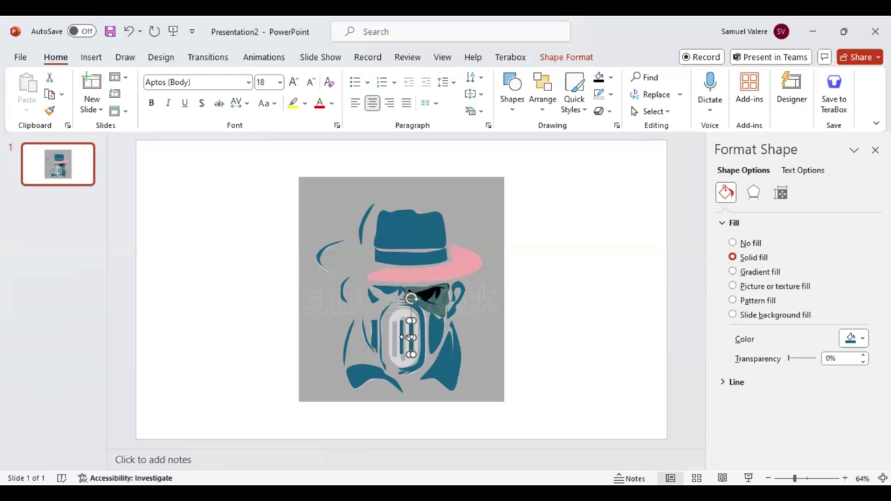
pyautogui.moveTo(398, 334); pyautogui.dragTo(402, 357)
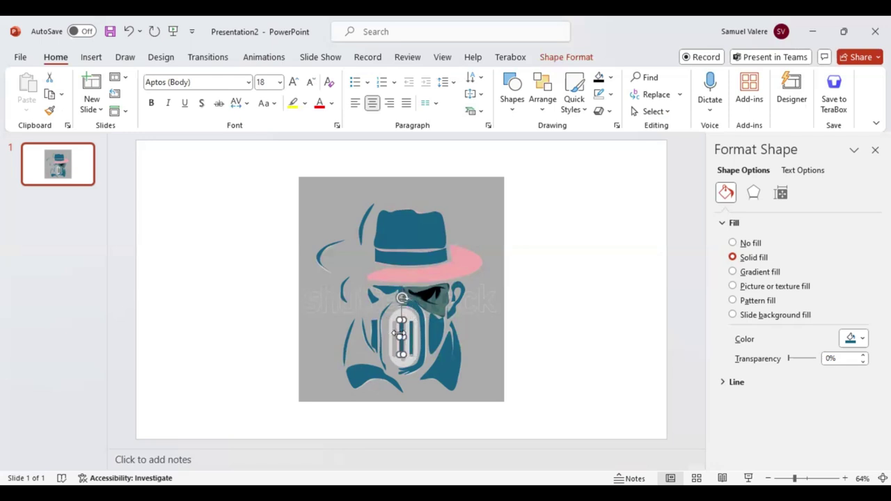
pyautogui.moveTo(402, 360)
pyautogui.mouseDown()
pyautogui.moveTo(401, 317)
pyautogui.moveTo(405, 341)
pyautogui.mouseUp()
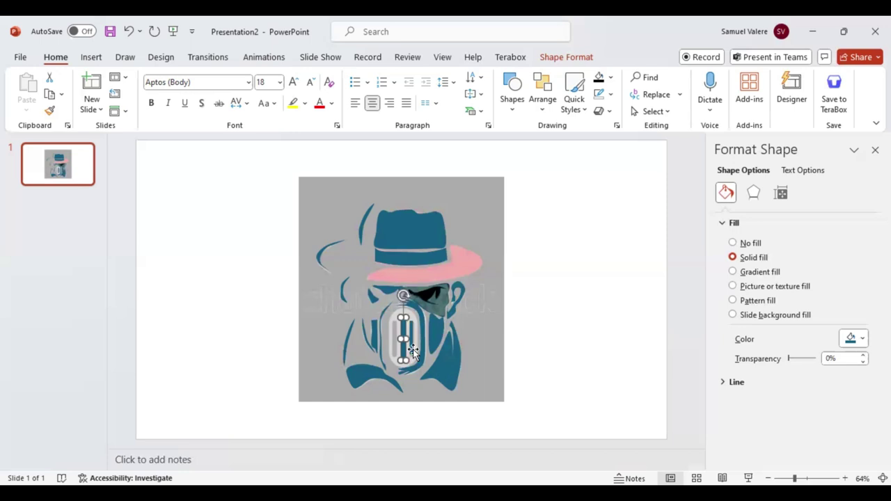
# Step: Position the three thin stripes evenly side by side across the grille using smart guides
pyautogui.moveTo(411, 348); pyautogui.dragTo(394, 345)
pyautogui.click(408, 342)
pyautogui.click(408, 343)
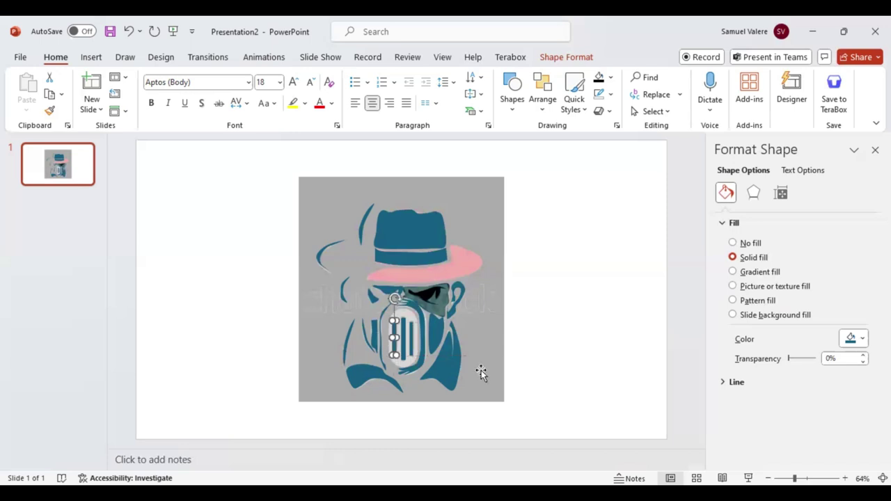
pyautogui.click(394, 337)
pyautogui.click(394, 337)
pyautogui.click(394, 337)
pyautogui.click(91, 57)
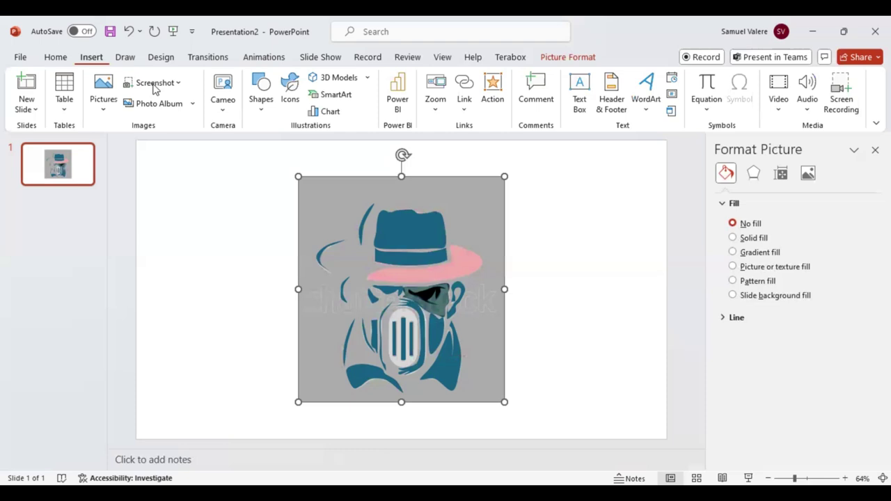
# Step: Draw an oval from the Shapes gallery over the mask's filter area
pyautogui.click(262, 115)
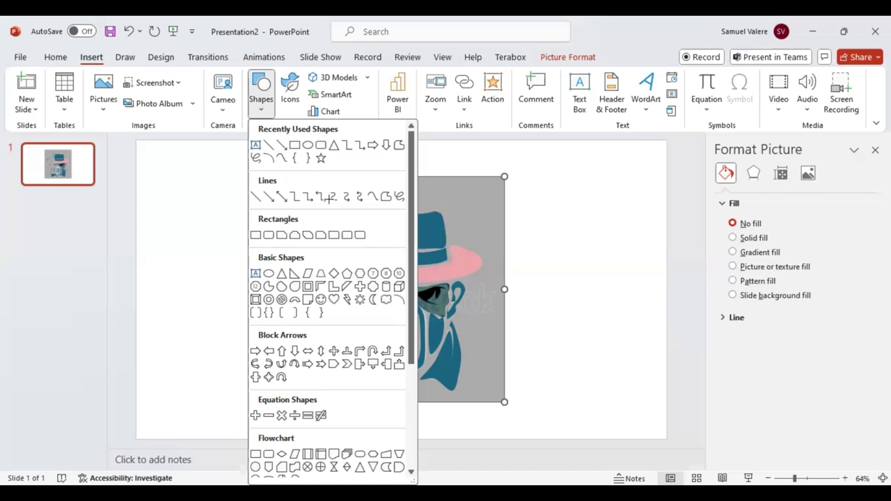
pyautogui.click(324, 196)
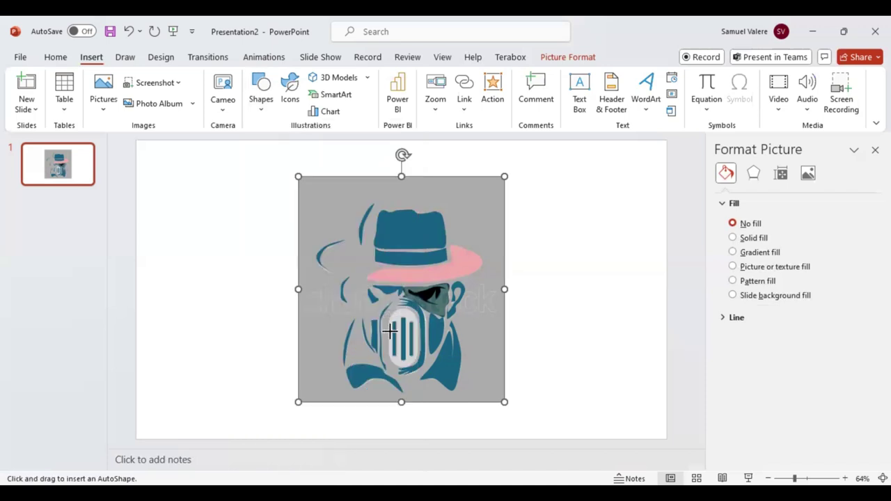
pyautogui.moveTo(390, 332); pyautogui.dragTo(387, 333)
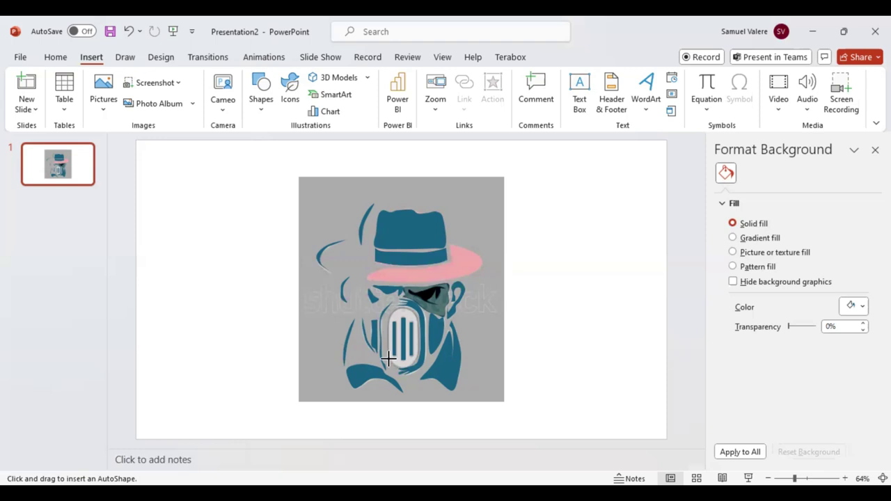
pyautogui.moveTo(387, 369); pyautogui.dragTo(420, 307)
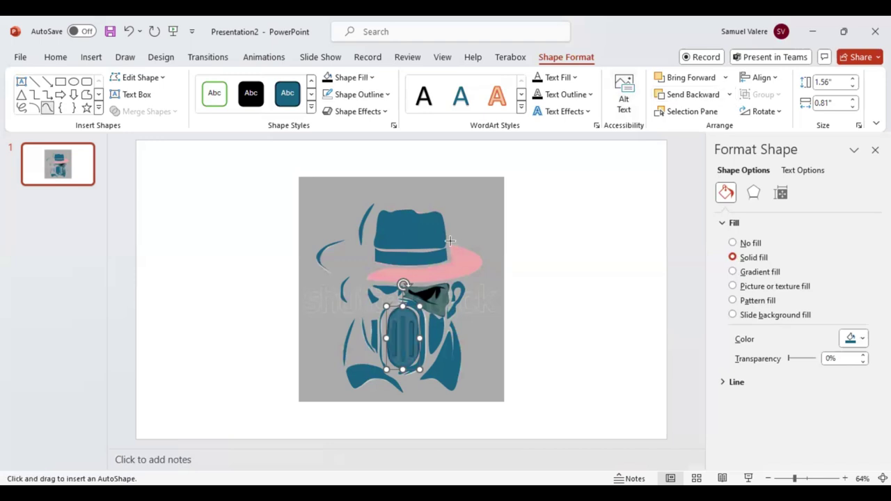
pyautogui.press('Escape')
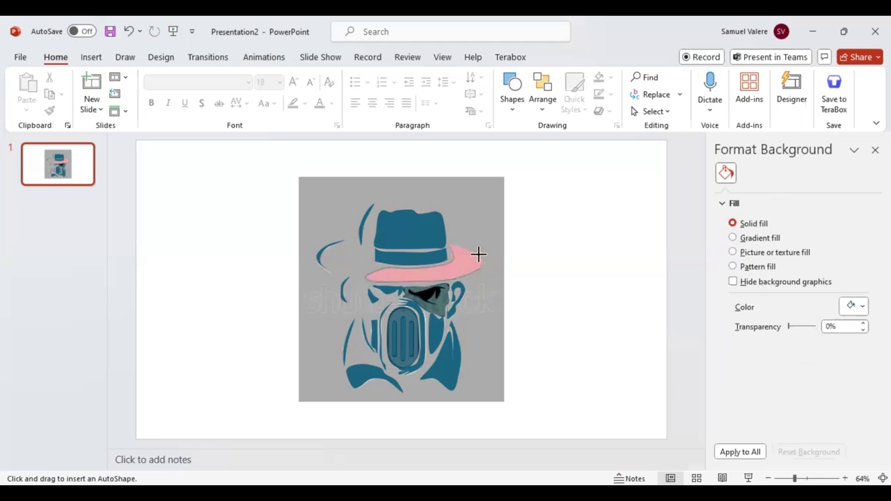
# Step: Make the hat brim teal like the crown instead of pink
pyautogui.hotkey('ctrl', 'z')
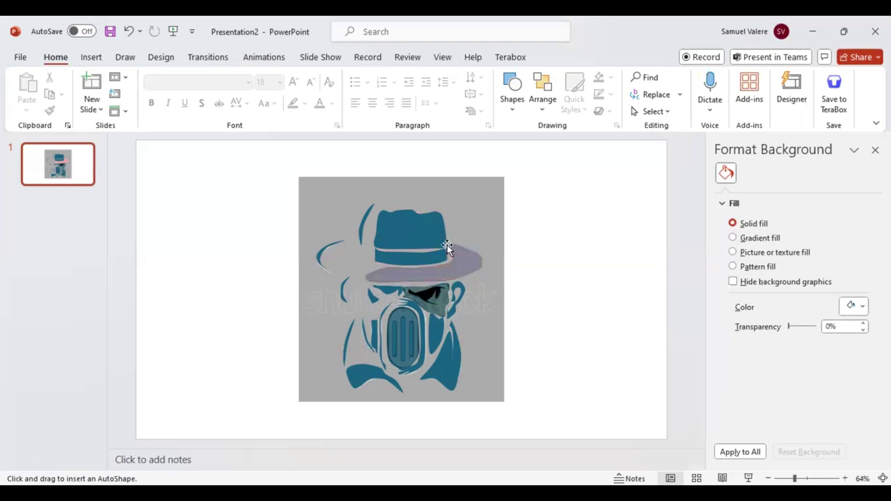
pyautogui.press('Escape')
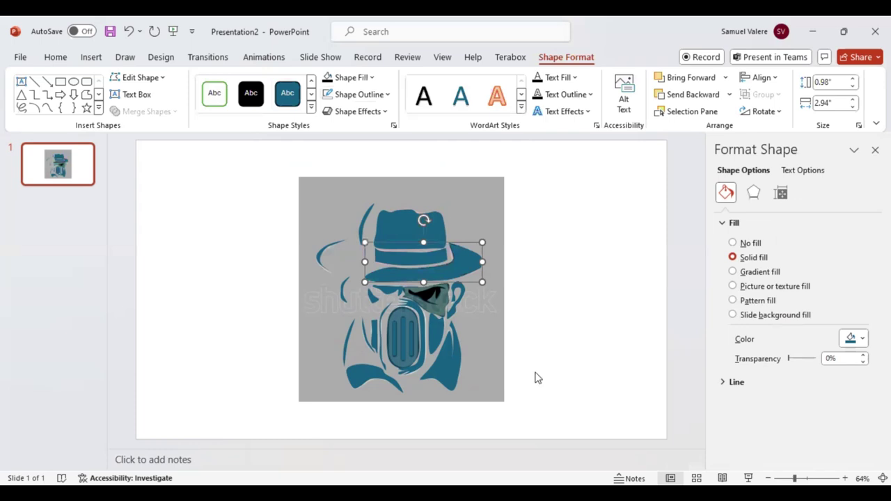
pyautogui.click(538, 378)
pyautogui.click(483, 370)
# Step: Return the reference picture to 0% transparency and shrink it to the right of the figure
pyautogui.click(808, 172)
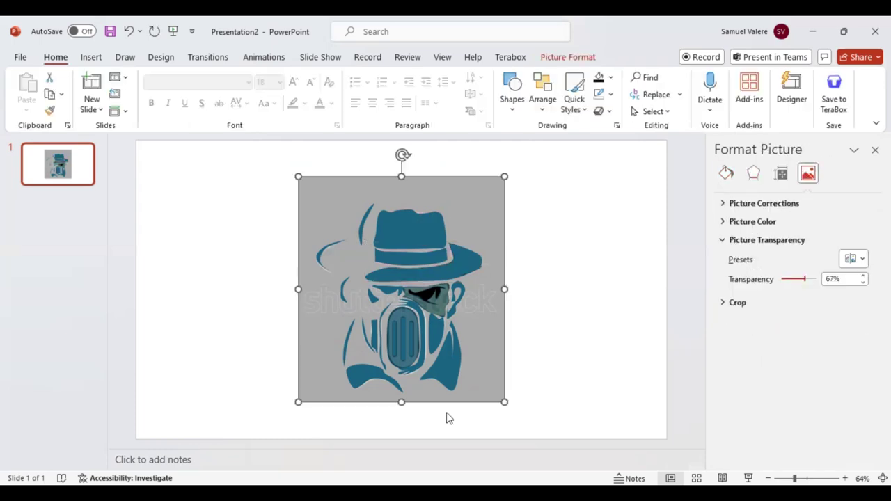
pyautogui.hotkey('ctrl', 'z')
pyautogui.hotkey('ctrl', 'z')
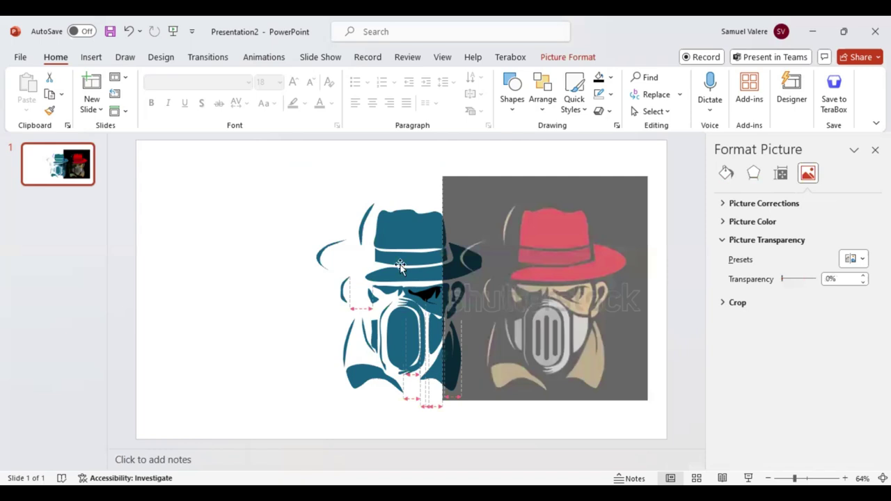
pyautogui.hotkey('ctrl', 'z')
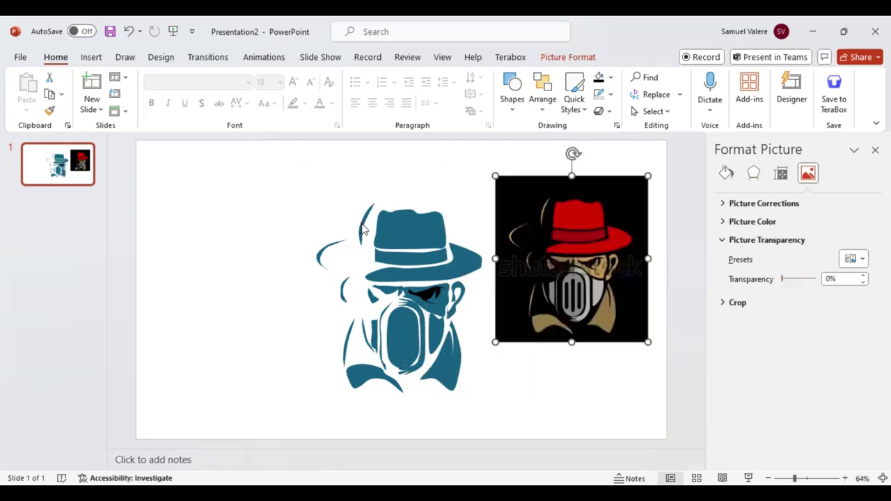
pyautogui.hotkey('ctrl', 'z')
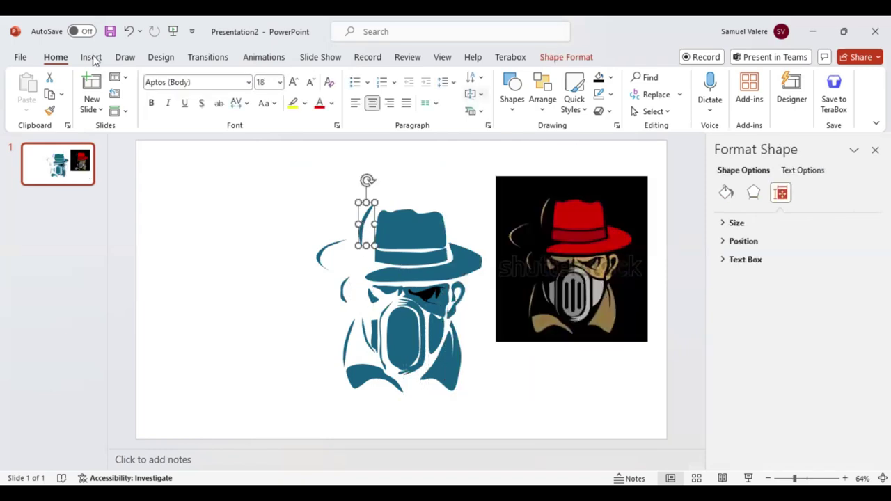
# Step: Colour the curved hair wisp and the thin shape left of the face tan
pyautogui.click(92, 57)
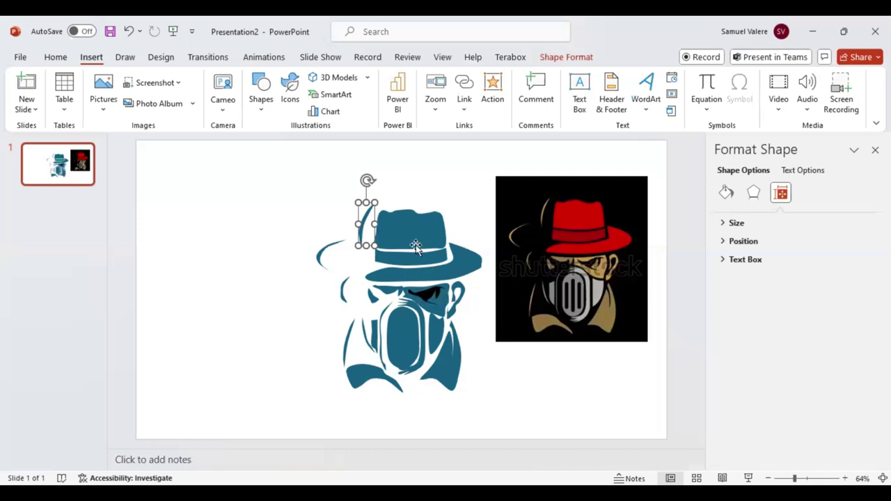
pyautogui.press('Tab')
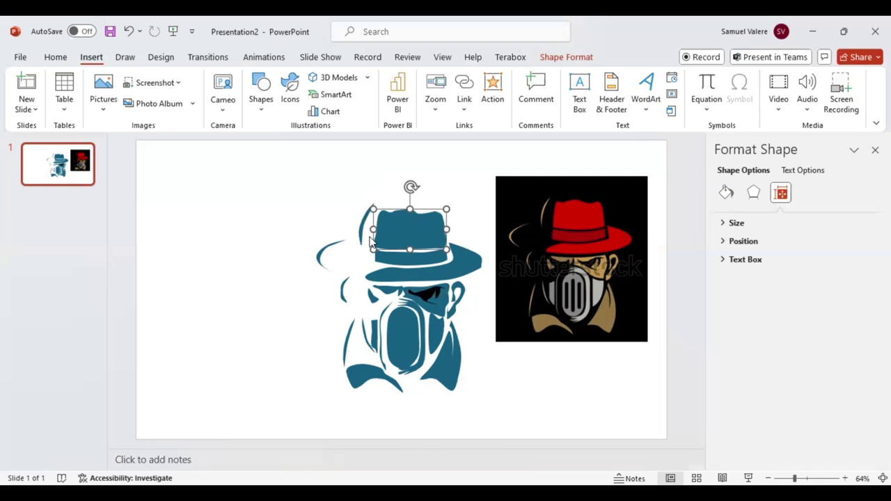
pyautogui.hotkey('shift', 'Tab')
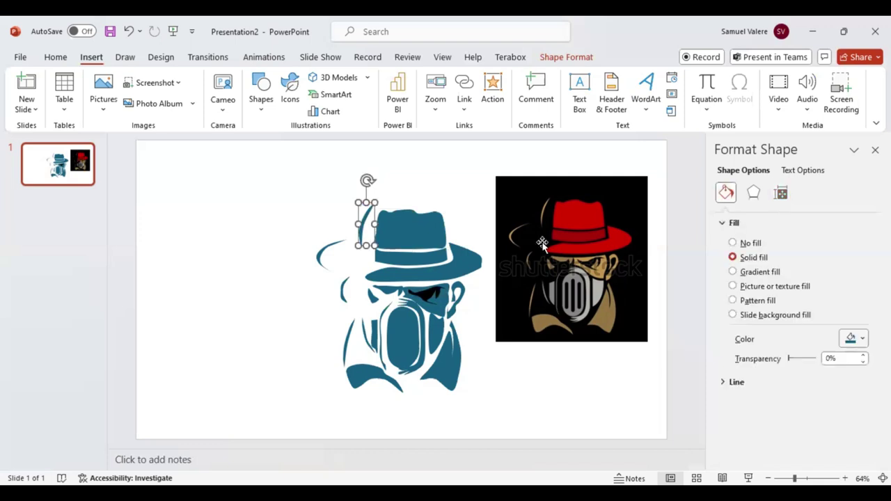
pyautogui.hotkey('shift', 'Tab')
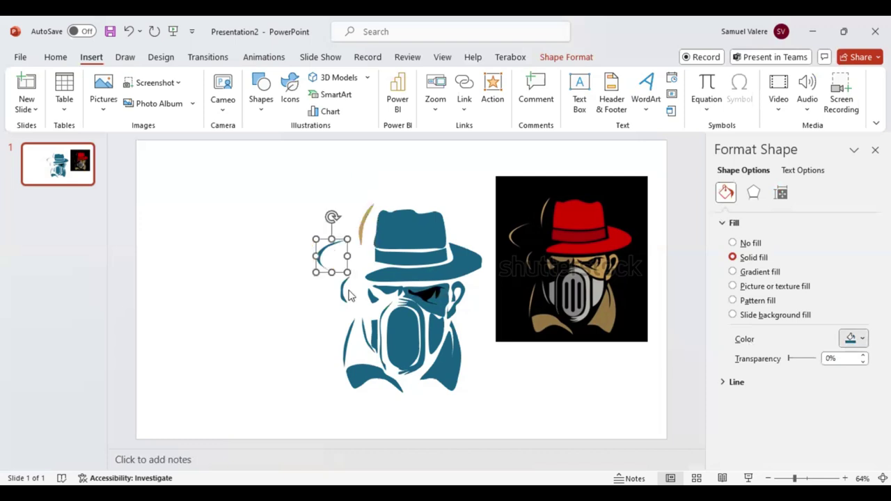
pyautogui.click(862, 339)
pyautogui.hotkey('shift', 'Tab')
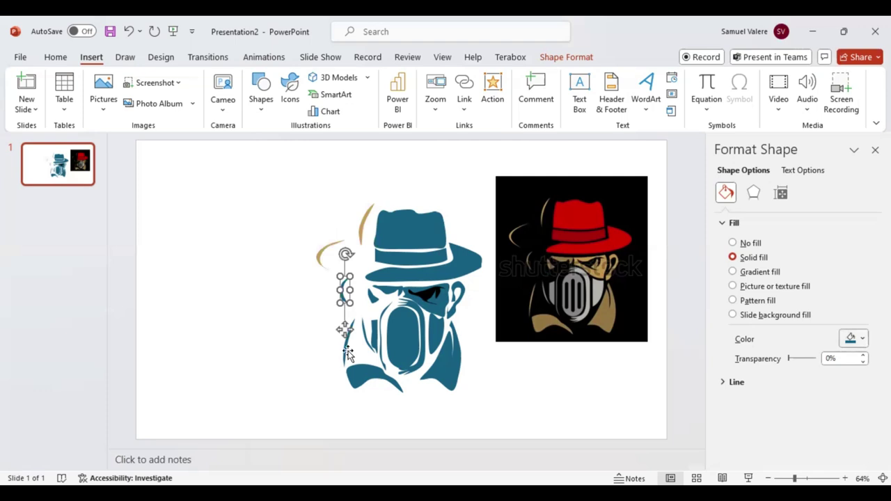
pyautogui.click(862, 340)
pyautogui.hotkey('shift', 'Tab')
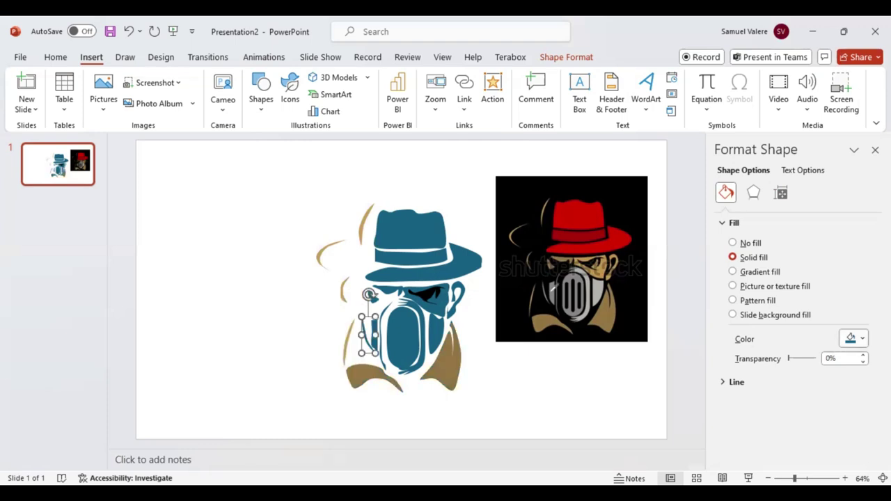
# Step: Select the tall mask-outline and oval mask shapes for recolouring
pyautogui.click(389, 310)
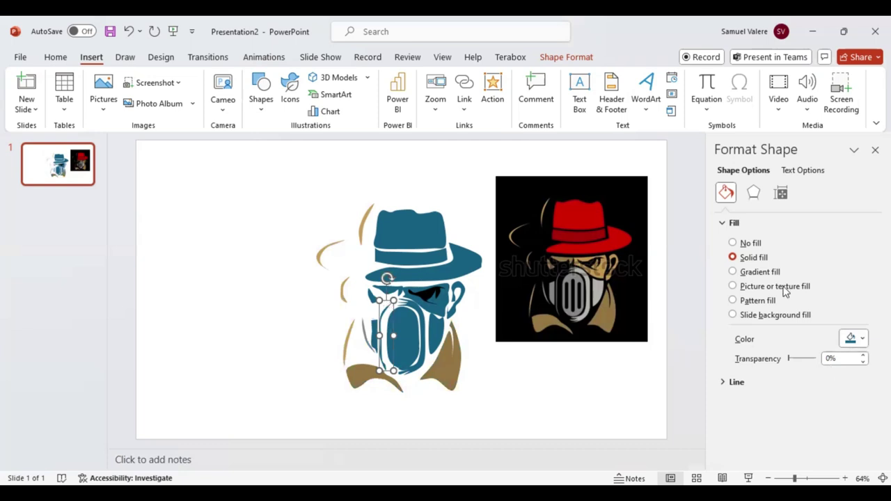
pyautogui.click(407, 353)
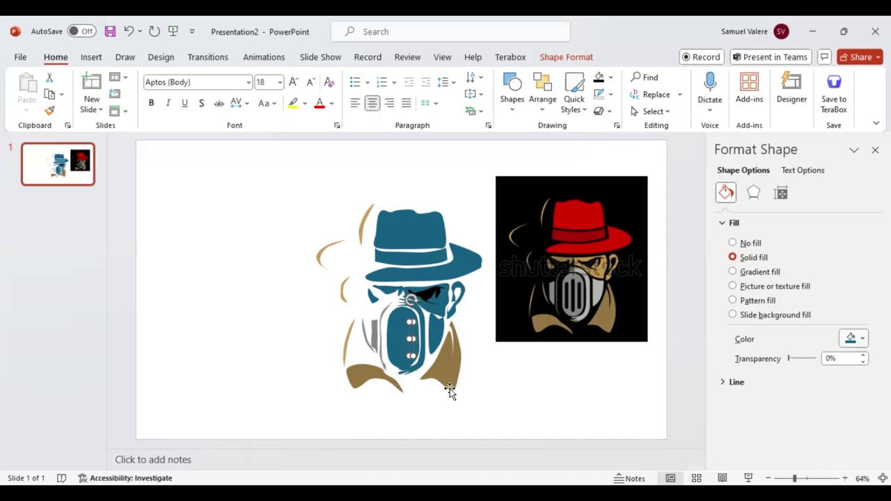
pyautogui.click(854, 338)
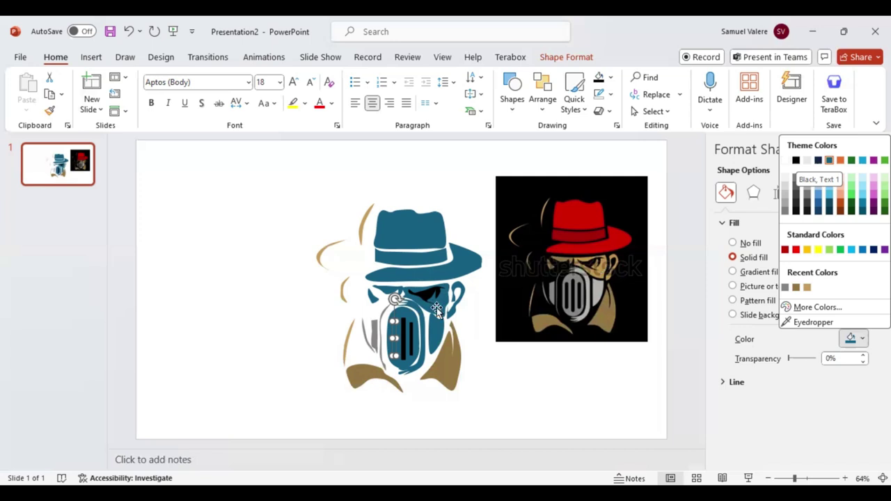
# Step: Make the mask grey and the hat red, then shrink the reference picture into the top-right corner
pyautogui.click(863, 341)
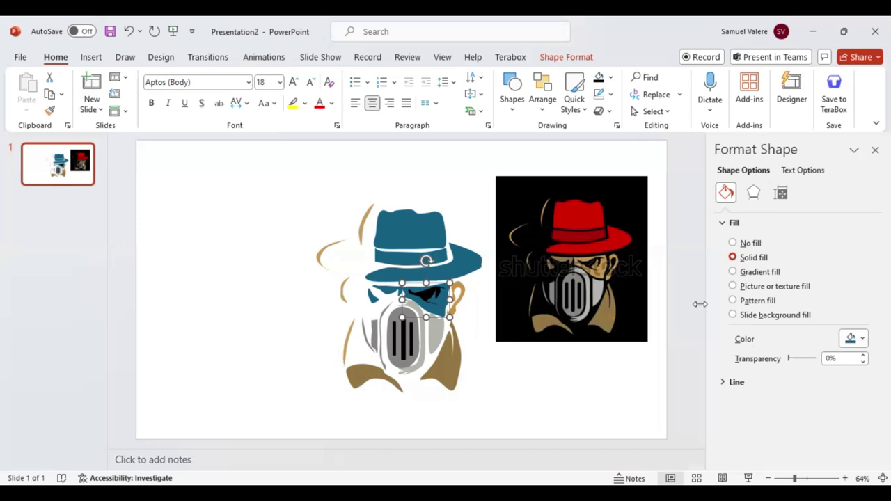
pyautogui.press('Tab')
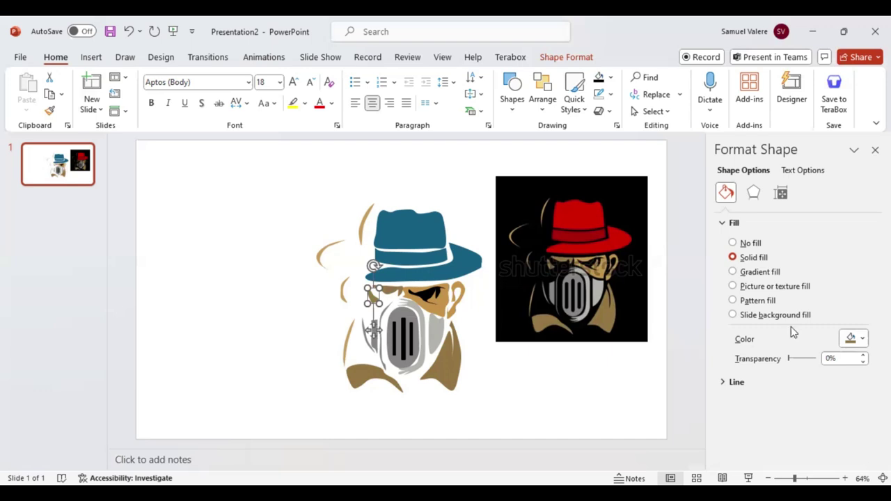
pyautogui.click(587, 210)
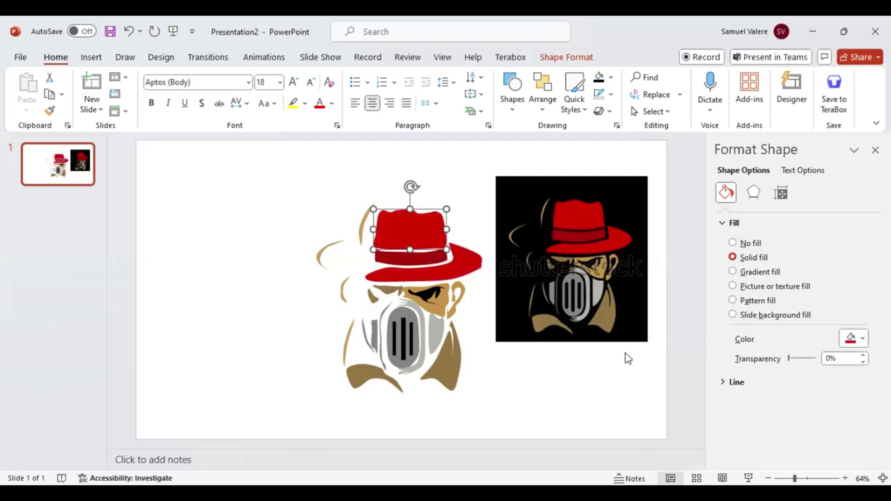
pyautogui.moveTo(600, 263)
pyautogui.mouseDown()
pyautogui.moveTo(598, 229)
pyautogui.moveTo(649, 165)
pyautogui.mouseUp()
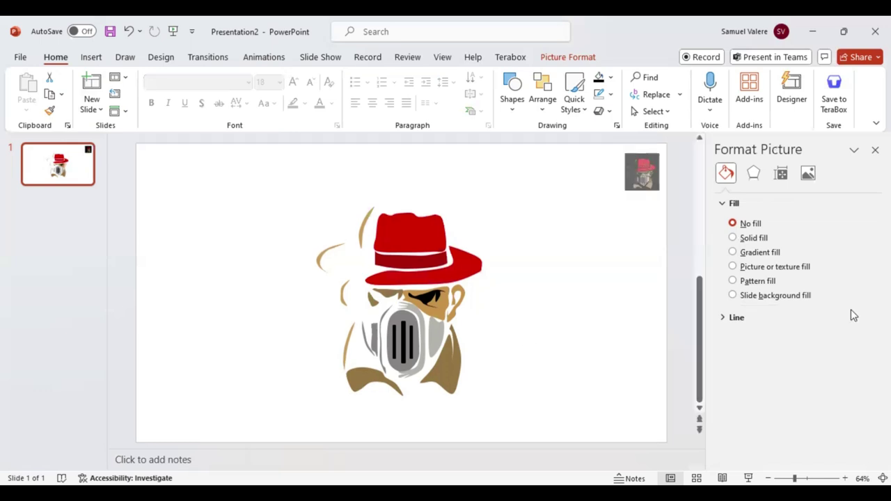